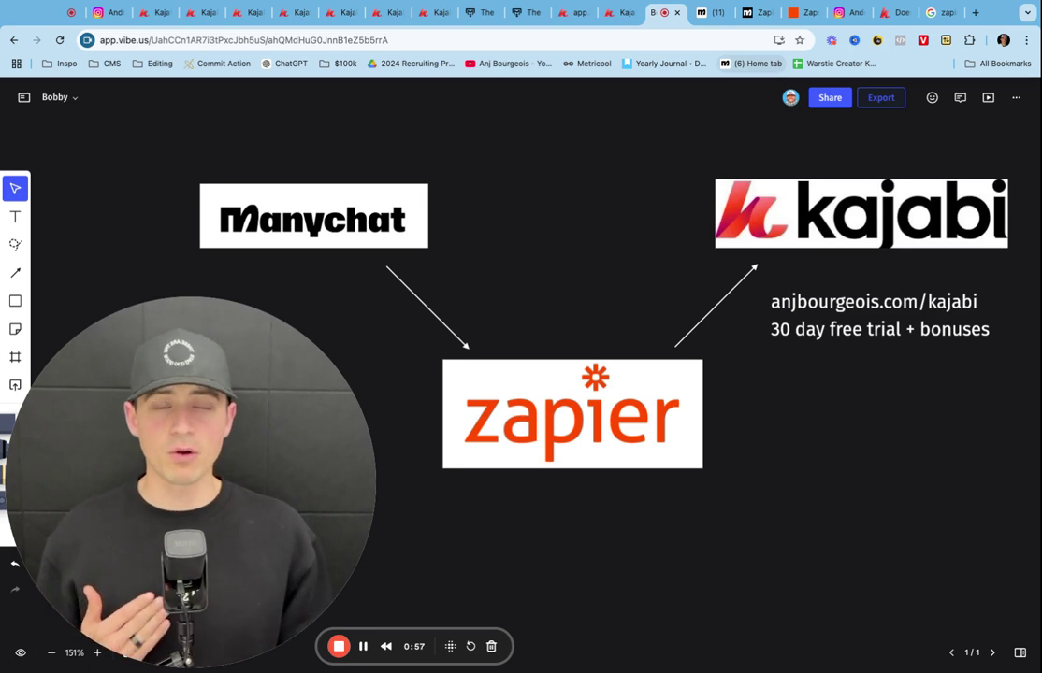
Switch to Manychat and examine the "MOVE" automation from its triggers through the email request in Send Message #3
{"action": "left_click", "coordinate": [707, 13]}
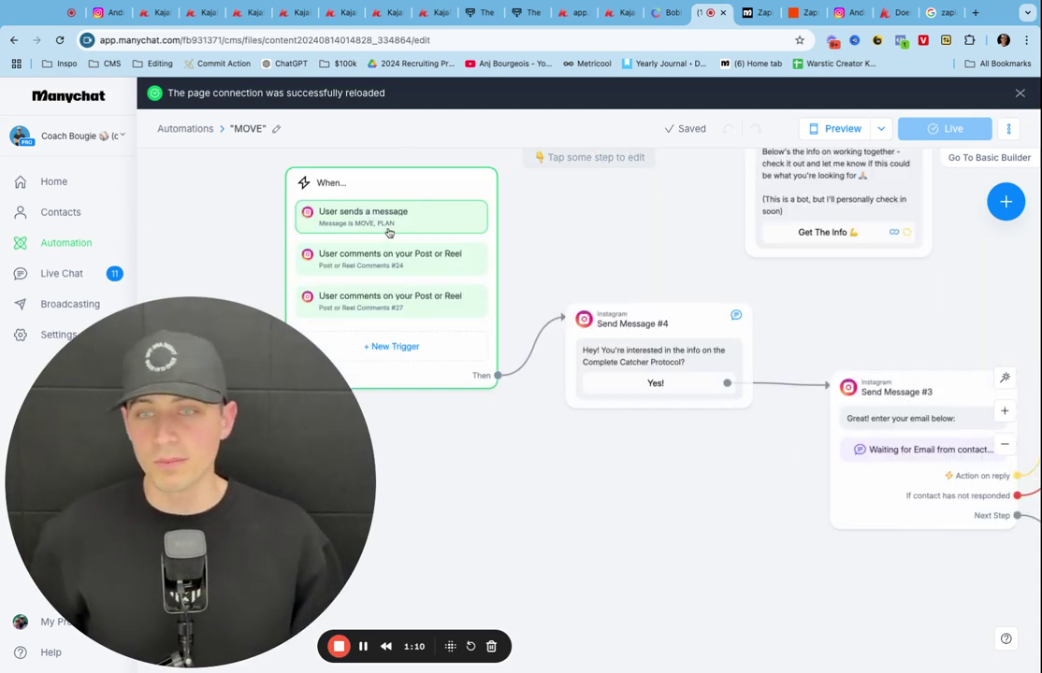
{"action": "scroll", "coordinate": [419, 248], "scroll_direction": "right", "scroll_amount": 3}
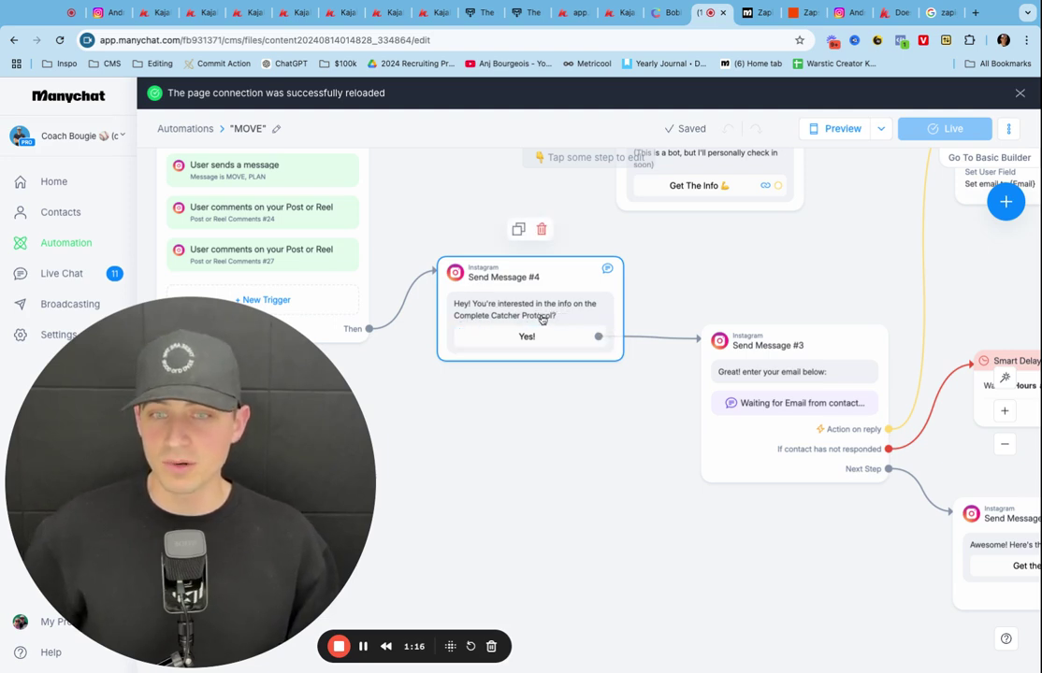
{"action": "scroll", "coordinate": [542, 320], "scroll_direction": "right", "scroll_amount": 5}
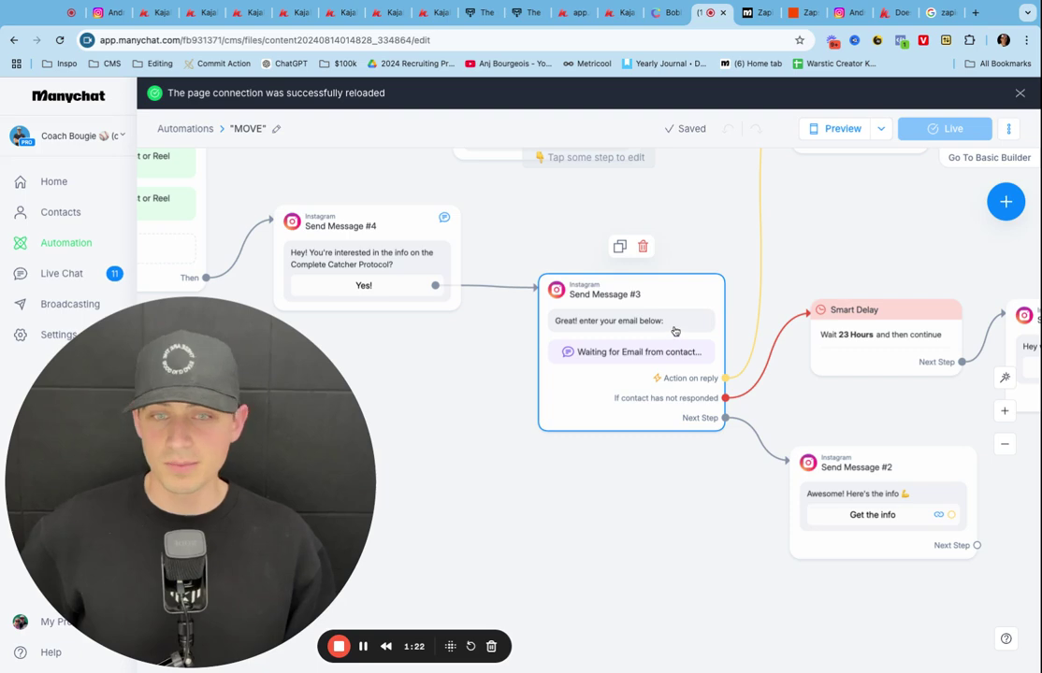
{"action": "left_click", "coordinate": [591, 391]}
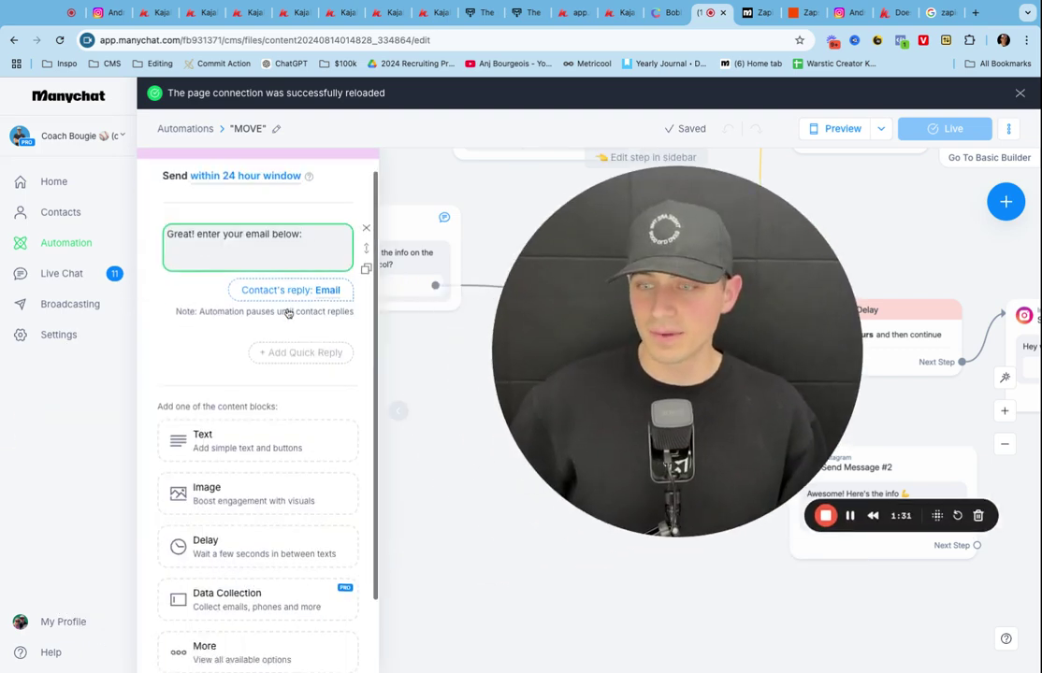
{"action": "scroll", "coordinate": [288, 314], "scroll_direction": "down", "scroll_amount": 2}
{"action": "scroll", "coordinate": [288, 314], "scroll_direction": "up", "scroll_amount": 3}
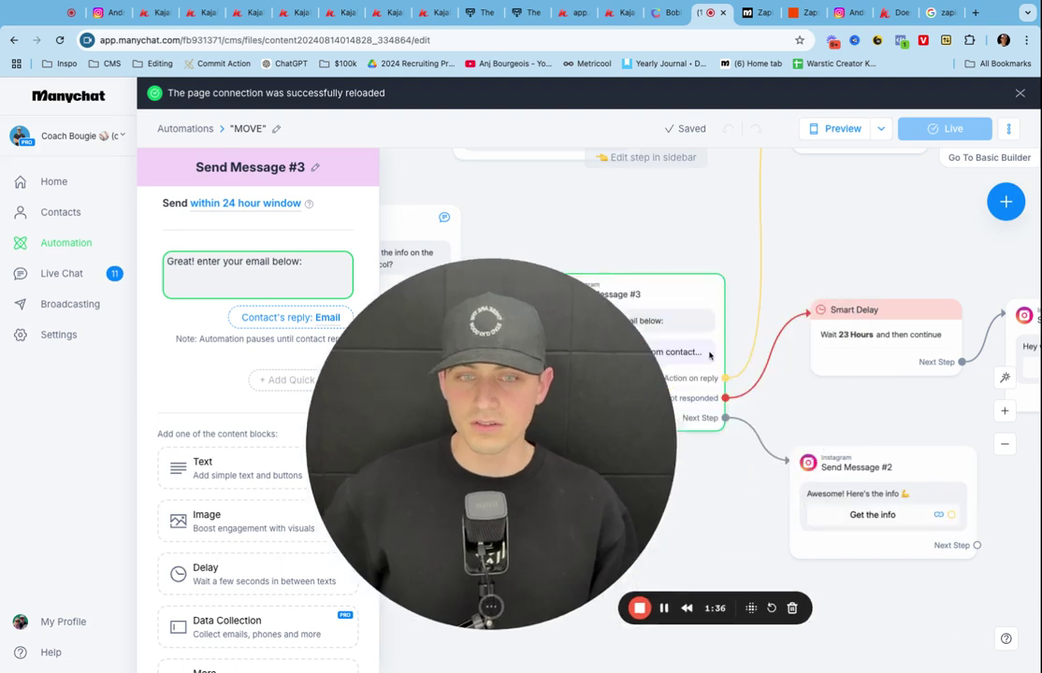
{"action": "left_click", "coordinate": [621, 537]}
Add an Instagram message step containing a data collection block with the Email reply type
{"action": "scroll", "coordinate": [621, 537], "scroll_direction": "down", "scroll_amount": 5}
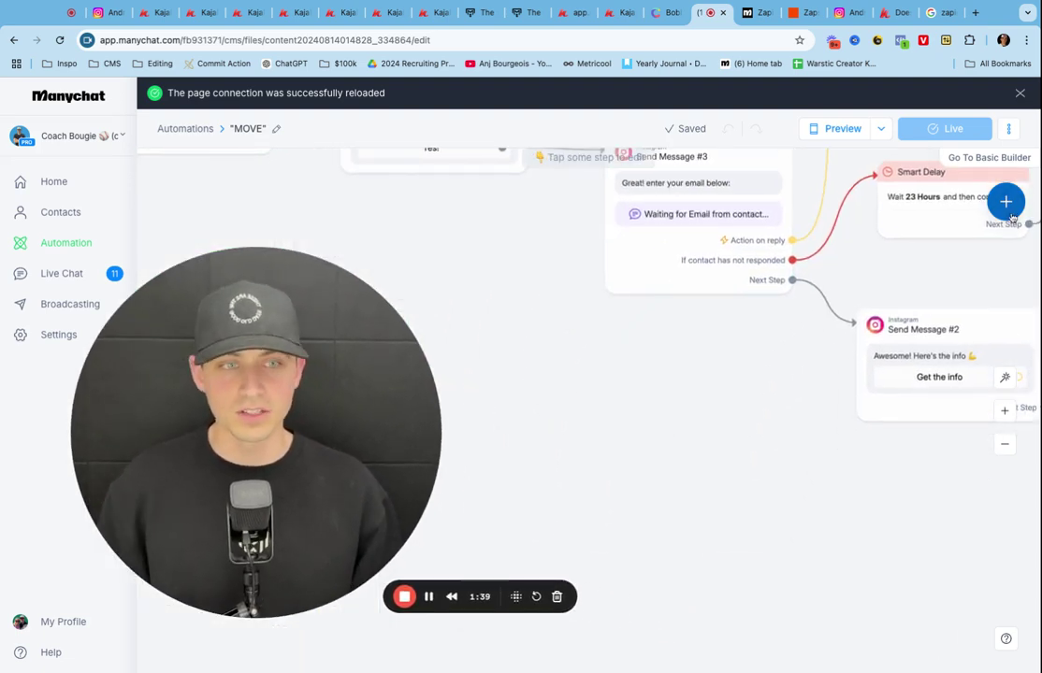
{"action": "left_click", "coordinate": [1005, 201]}
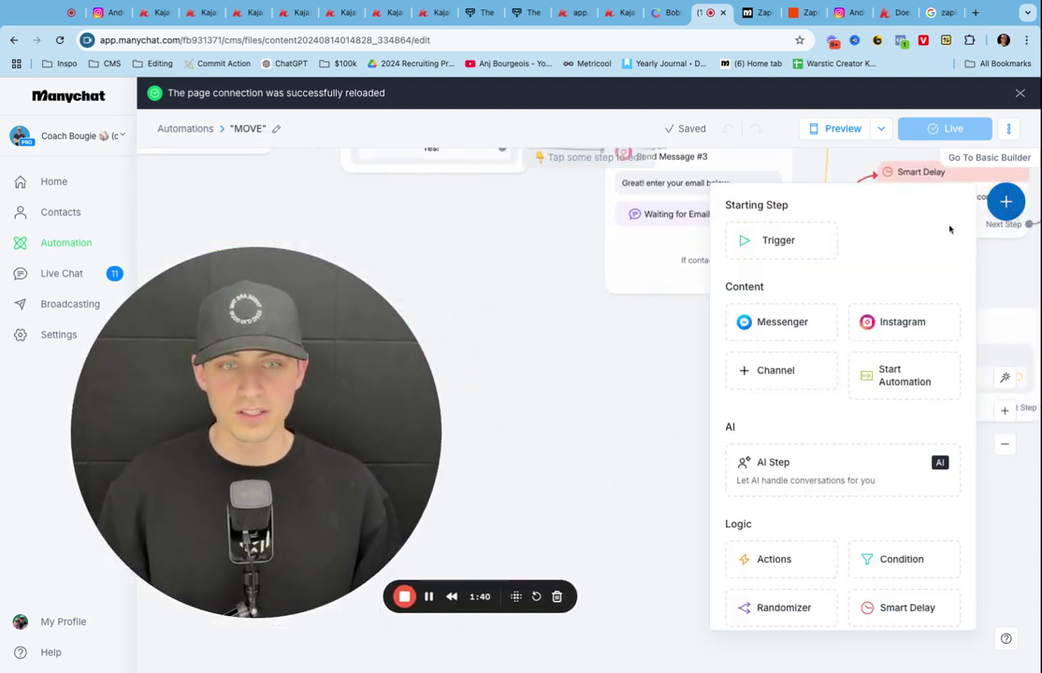
{"action": "left_click", "coordinate": [871, 323]}
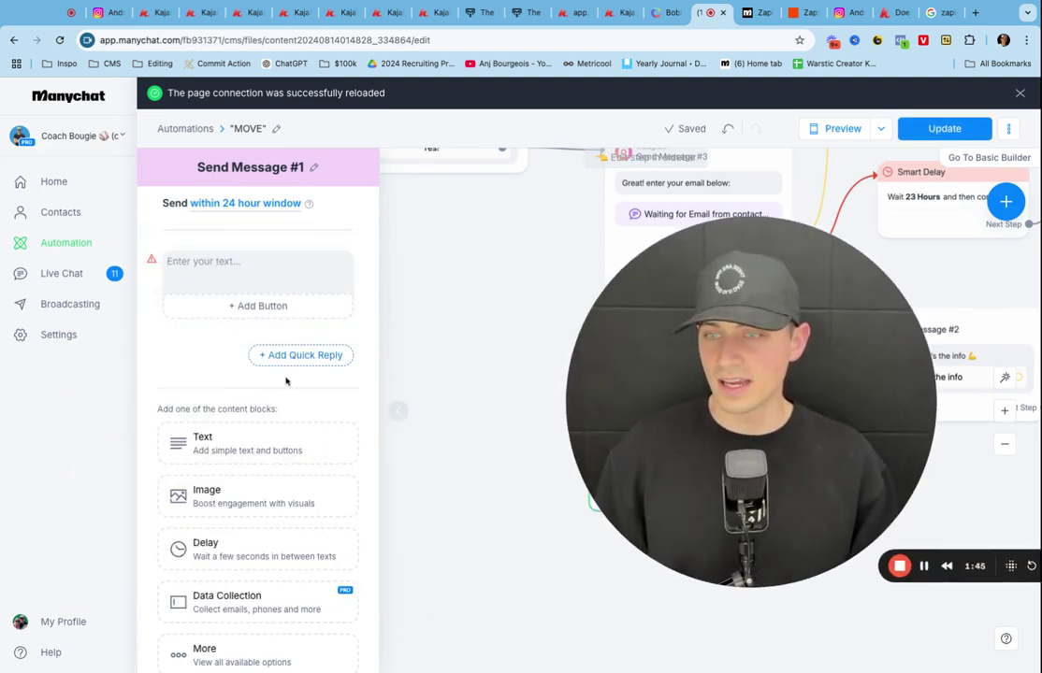
{"action": "scroll", "coordinate": [285, 387], "scroll_direction": "down", "scroll_amount": 2}
{"action": "left_click", "coordinate": [247, 540]}
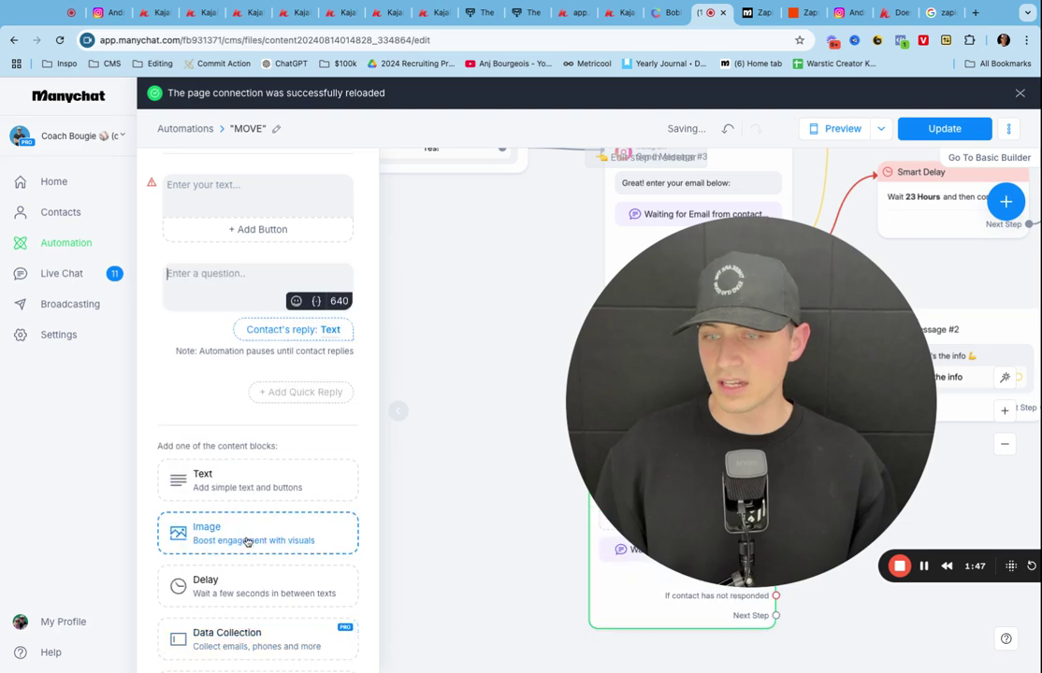
{"action": "left_click", "coordinate": [332, 329]}
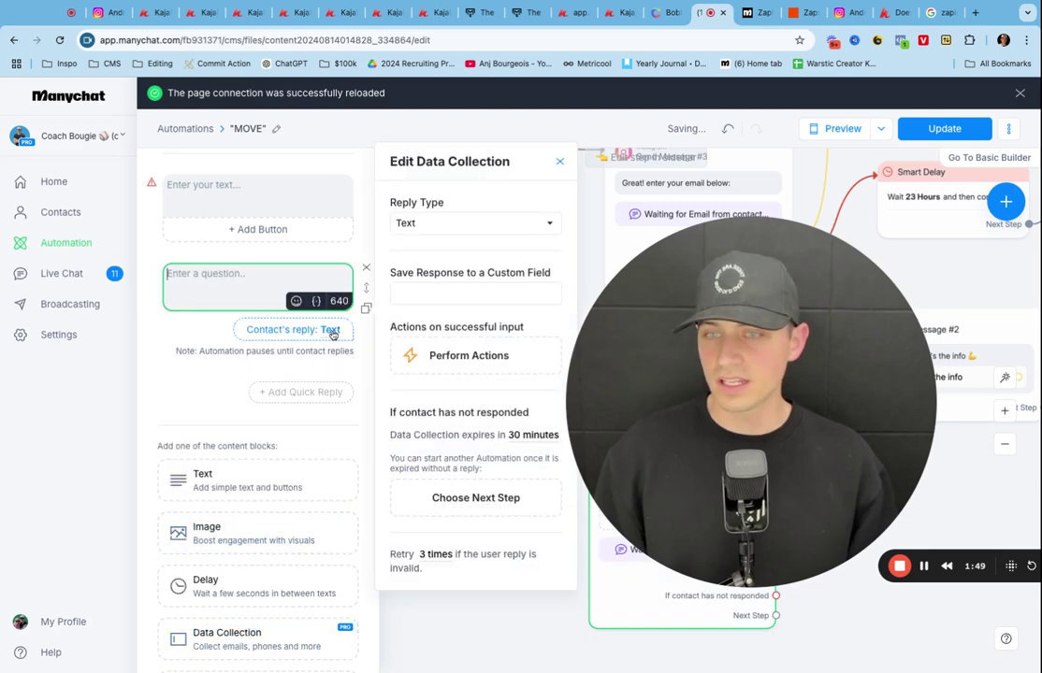
{"action": "left_click", "coordinate": [462, 230]}
{"action": "left_click", "coordinate": [430, 271]}
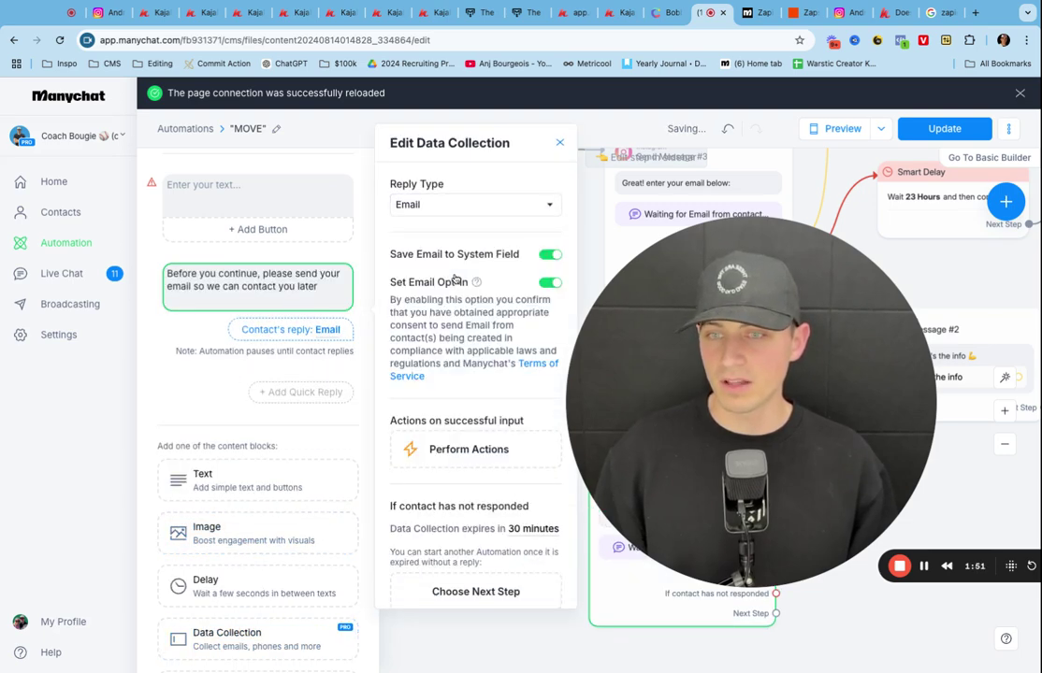
{"action": "left_click", "coordinate": [560, 143]}
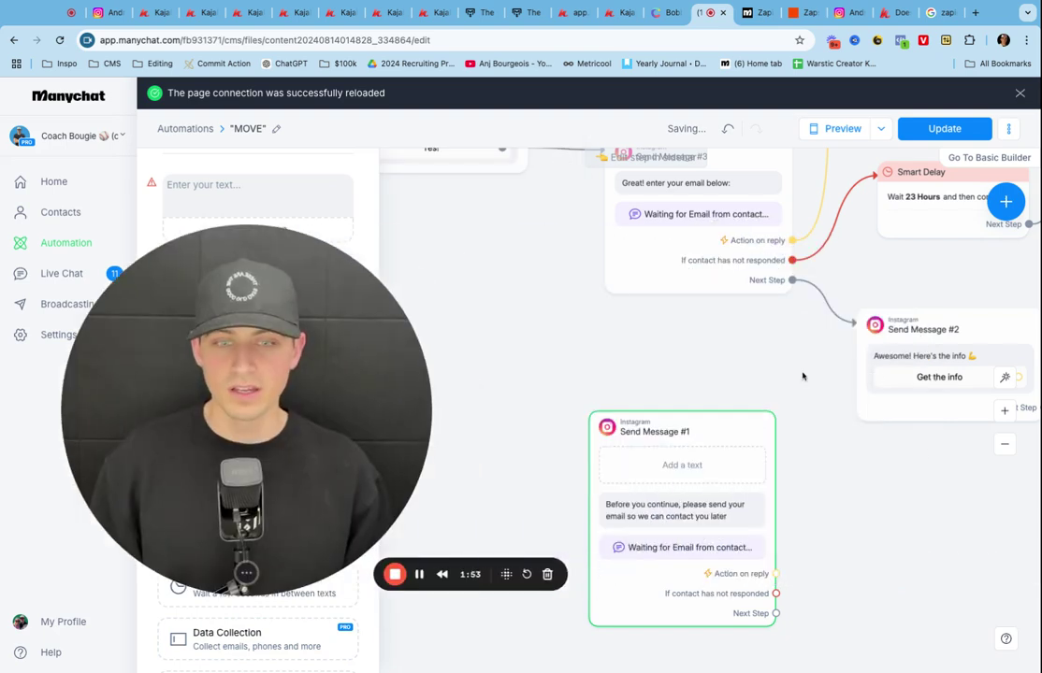
Delete the new Send Message #1 step from the automation and confirm the deletion
{"action": "left_click", "coordinate": [694, 385]}
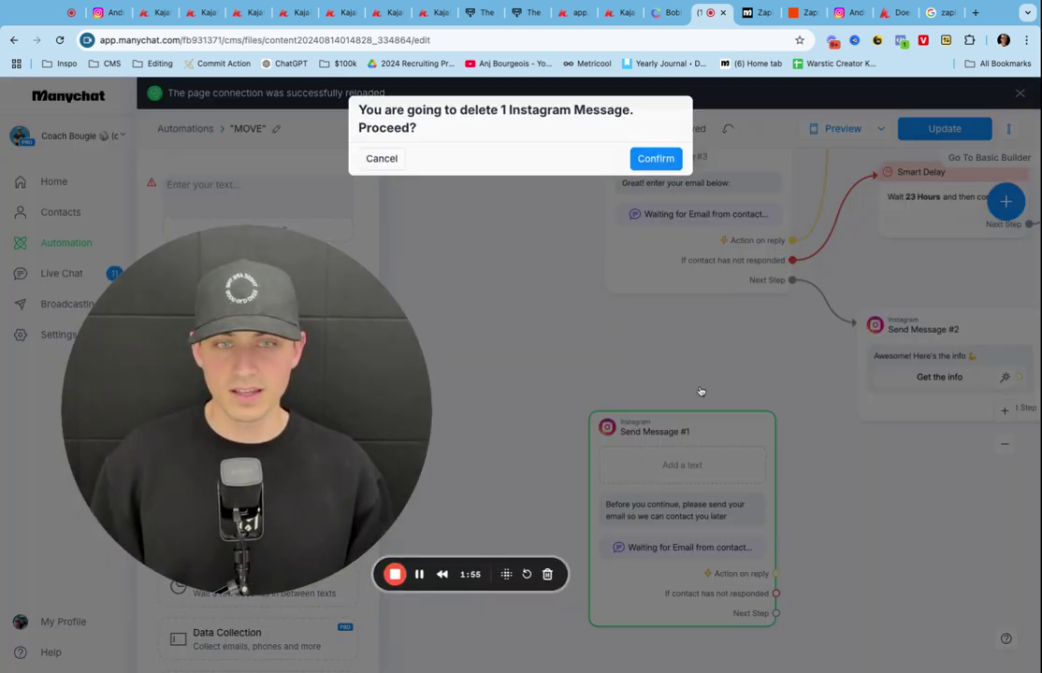
{"action": "left_click", "coordinate": [655, 159]}
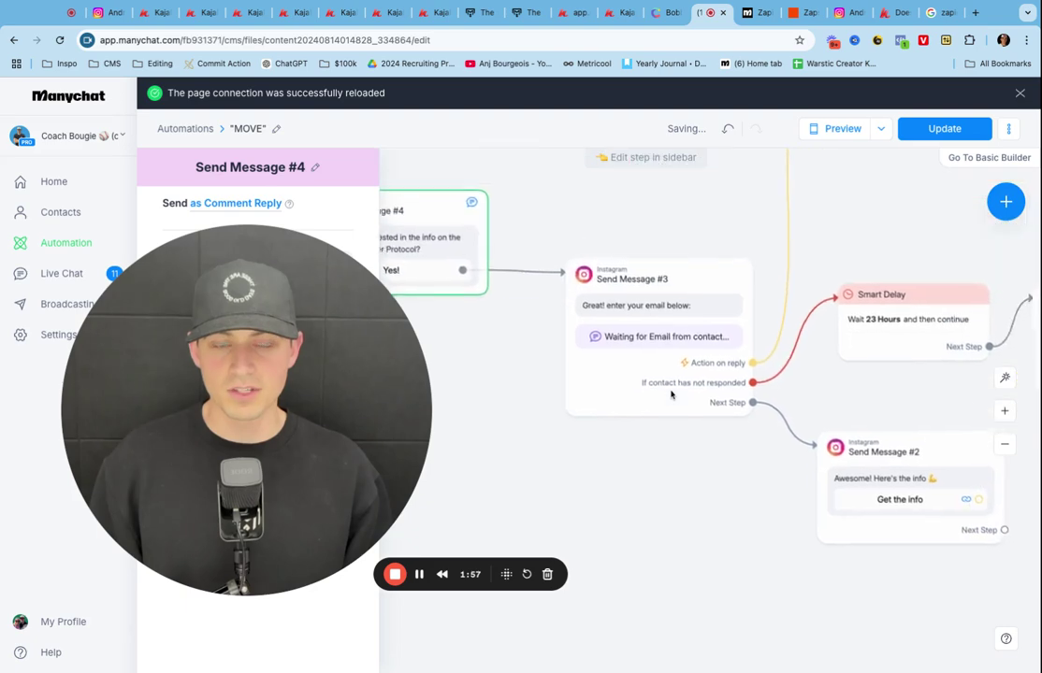
Examine the branches after Send Message #3, including the reply actions, the smart delay and the follow-up messages
{"action": "scroll", "coordinate": [658, 365], "scroll_direction": "right", "scroll_amount": 4}
{"action": "scroll", "coordinate": [645, 355], "scroll_direction": "up", "scroll_amount": 3}
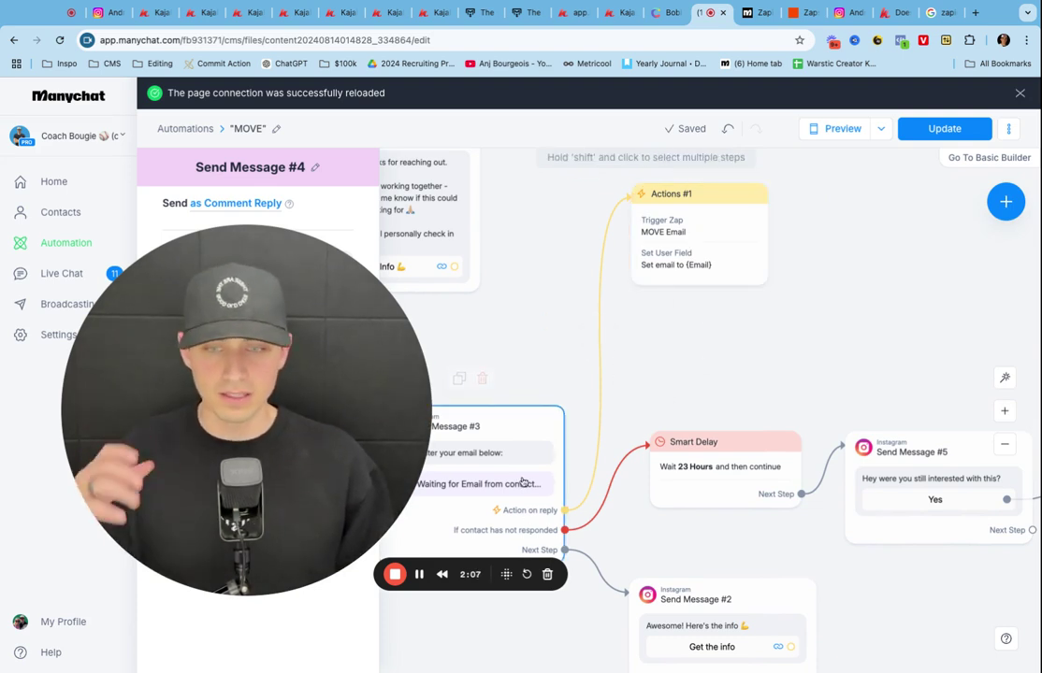
{"action": "scroll", "coordinate": [509, 467], "scroll_direction": "down", "scroll_amount": 3}
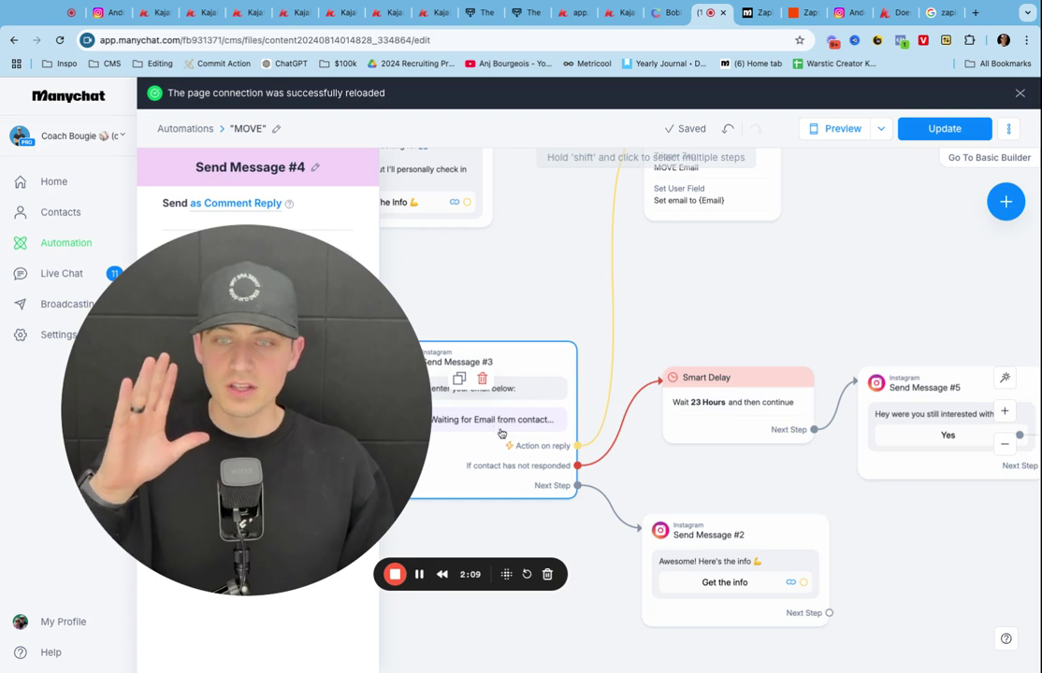
{"action": "mouse_move", "coordinate": [530, 418]}
{"action": "left_mouse_down"}
{"action": "mouse_move", "coordinate": [558, 419]}
{"action": "mouse_move", "coordinate": [525, 427]}
{"action": "left_mouse_up"}
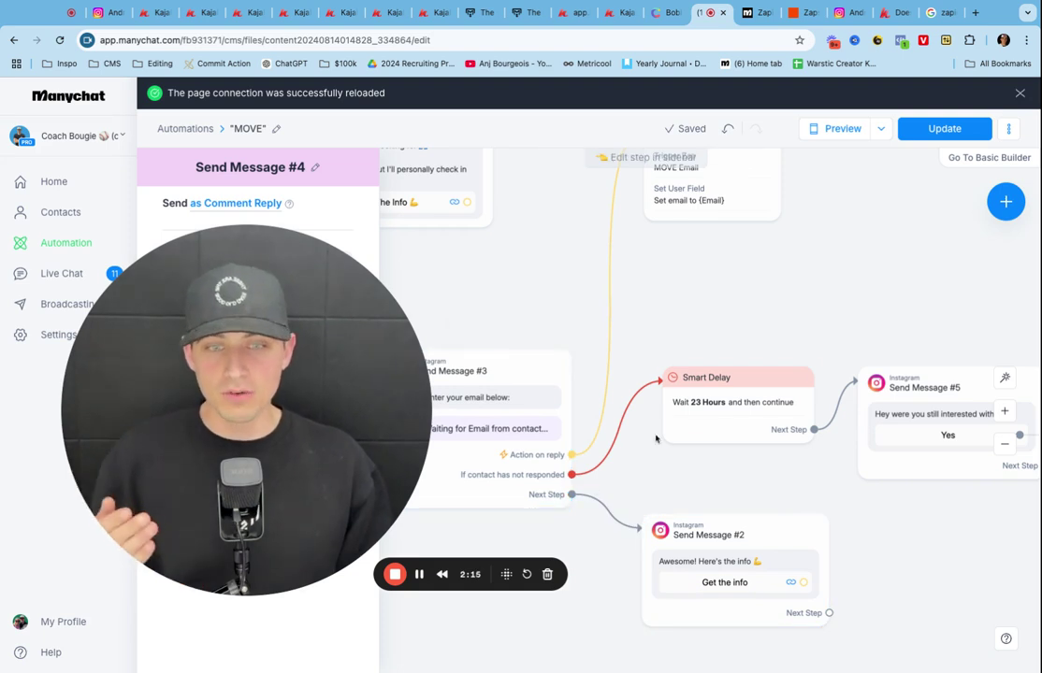
{"action": "scroll", "coordinate": [708, 425], "scroll_direction": "right", "scroll_amount": 3}
{"action": "scroll", "coordinate": [708, 425], "scroll_direction": "right", "scroll_amount": 4}
{"action": "scroll", "coordinate": [814, 406], "scroll_direction": "right", "scroll_amount": 5}
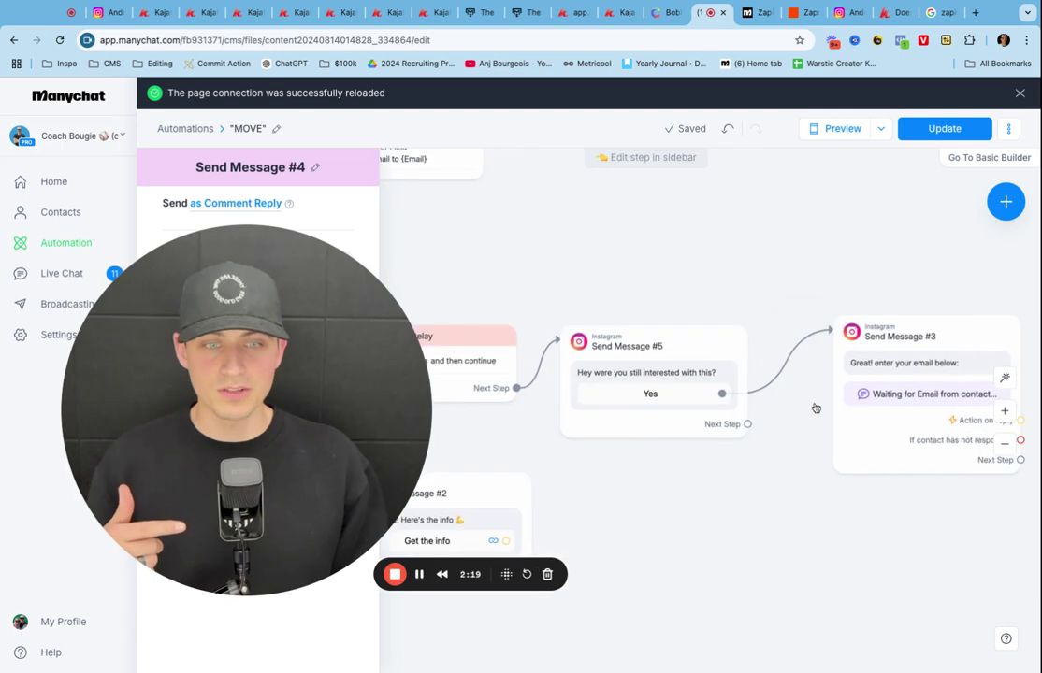
{"action": "scroll", "coordinate": [665, 416], "scroll_direction": "right", "scroll_amount": 5}
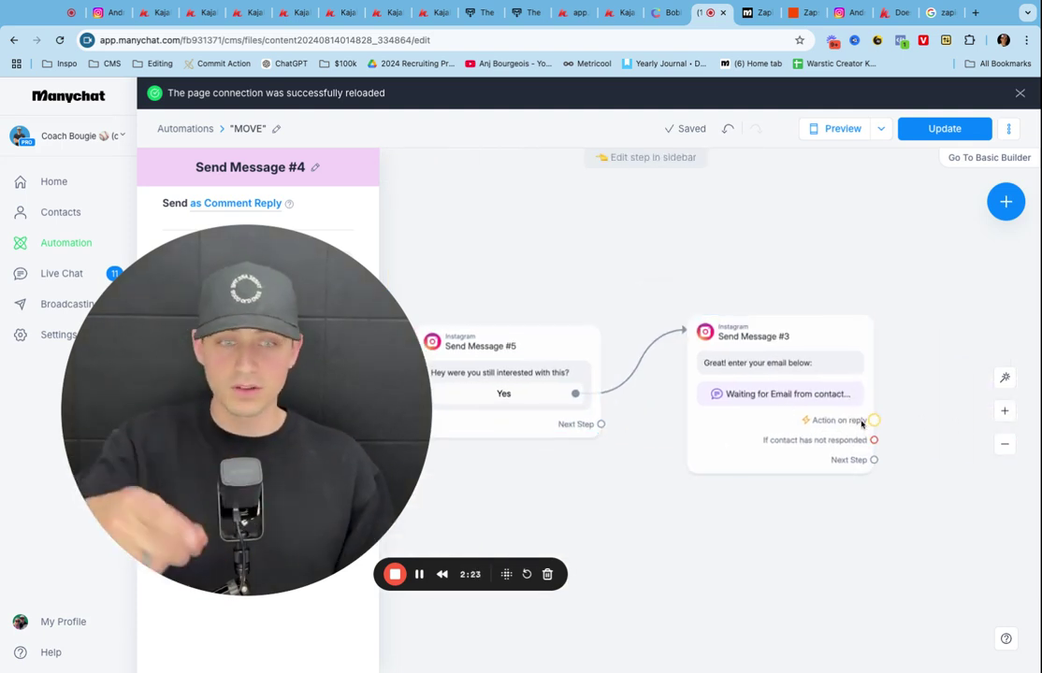
{"action": "scroll", "coordinate": [861, 423], "scroll_direction": "right", "scroll_amount": 5}
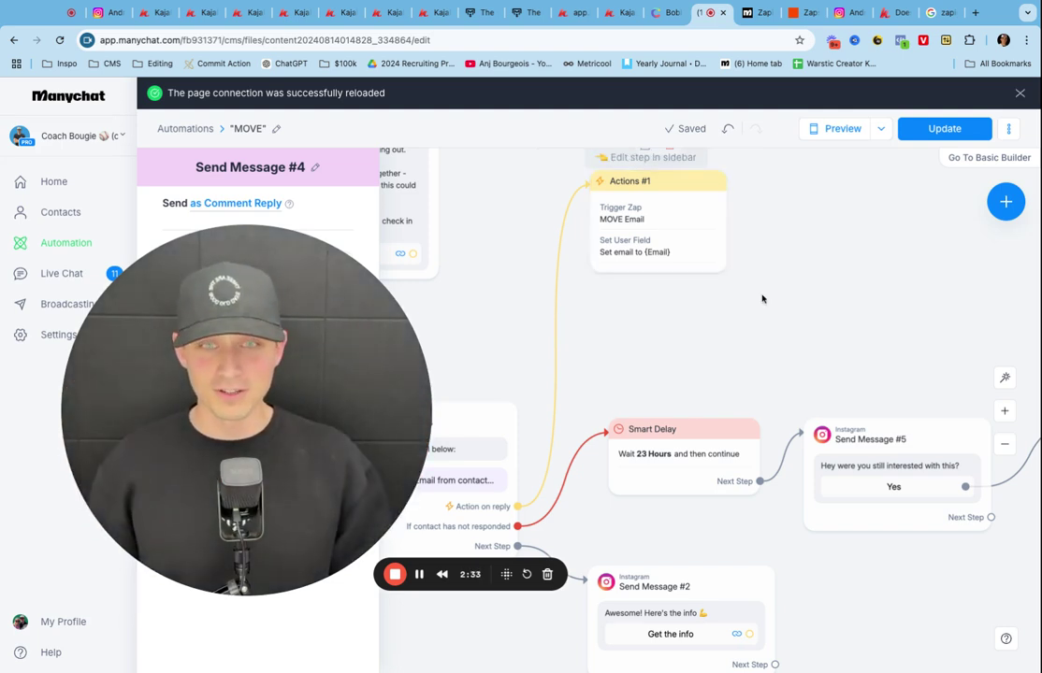
Attach an Actions step to the "Action on reply" output of the Send Message #3 that follows Send Message #5
{"action": "scroll", "coordinate": [762, 300], "scroll_direction": "right", "scroll_amount": 5}
{"action": "scroll", "coordinate": [762, 299], "scroll_direction": "right", "scroll_amount": 3}
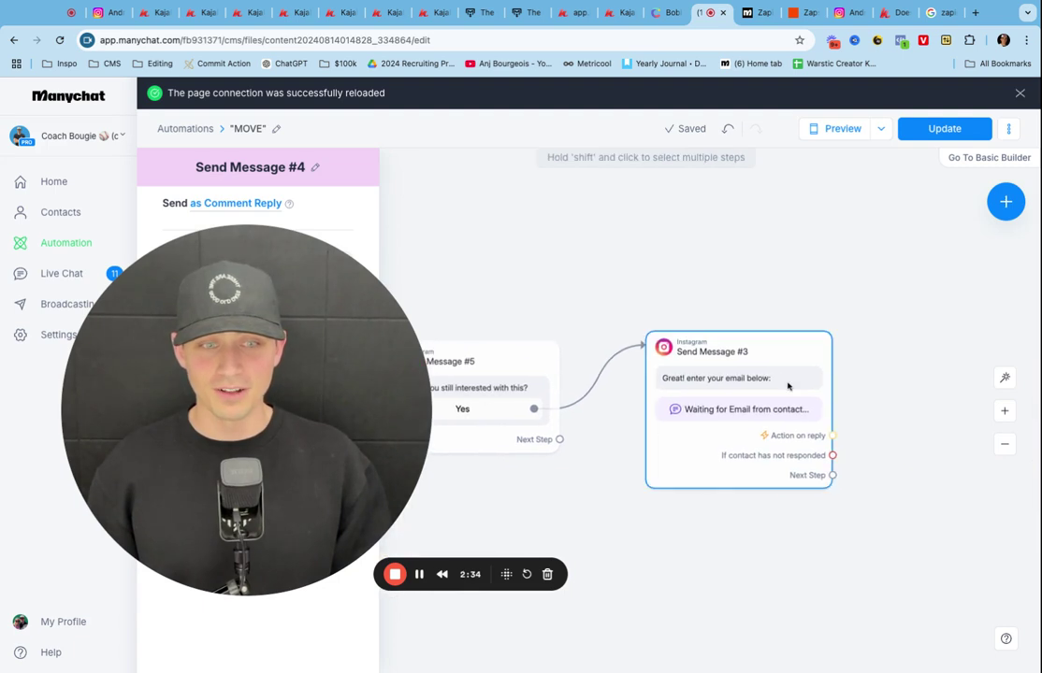
{"action": "left_click", "coordinate": [832, 437]}
{"action": "left_click", "coordinate": [911, 299]}
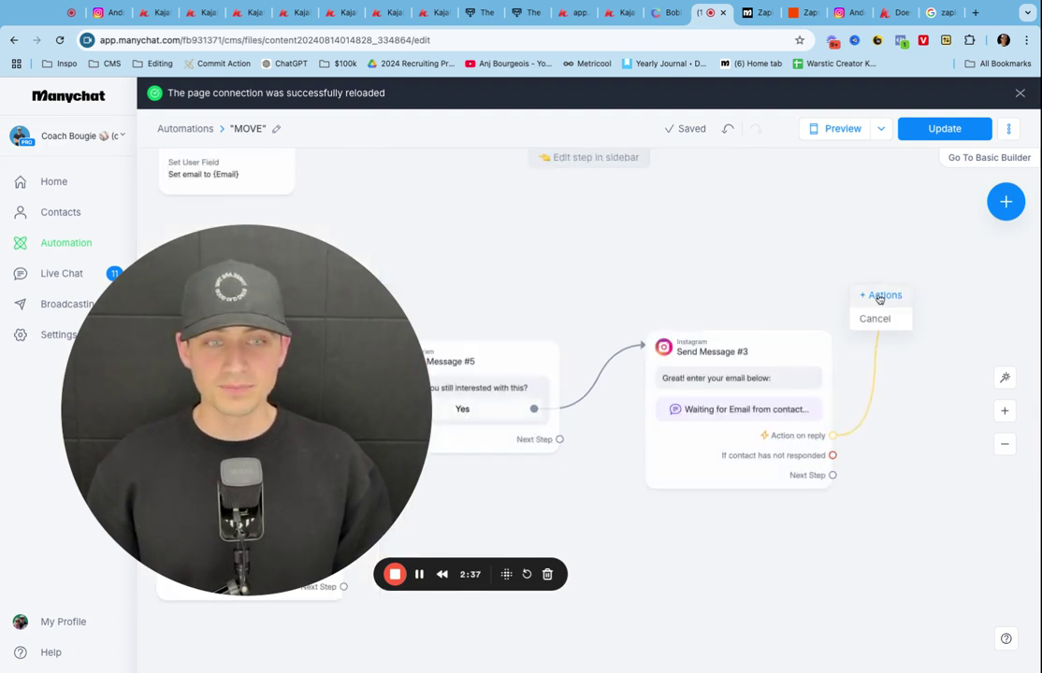
{"action": "left_click", "coordinate": [879, 298]}
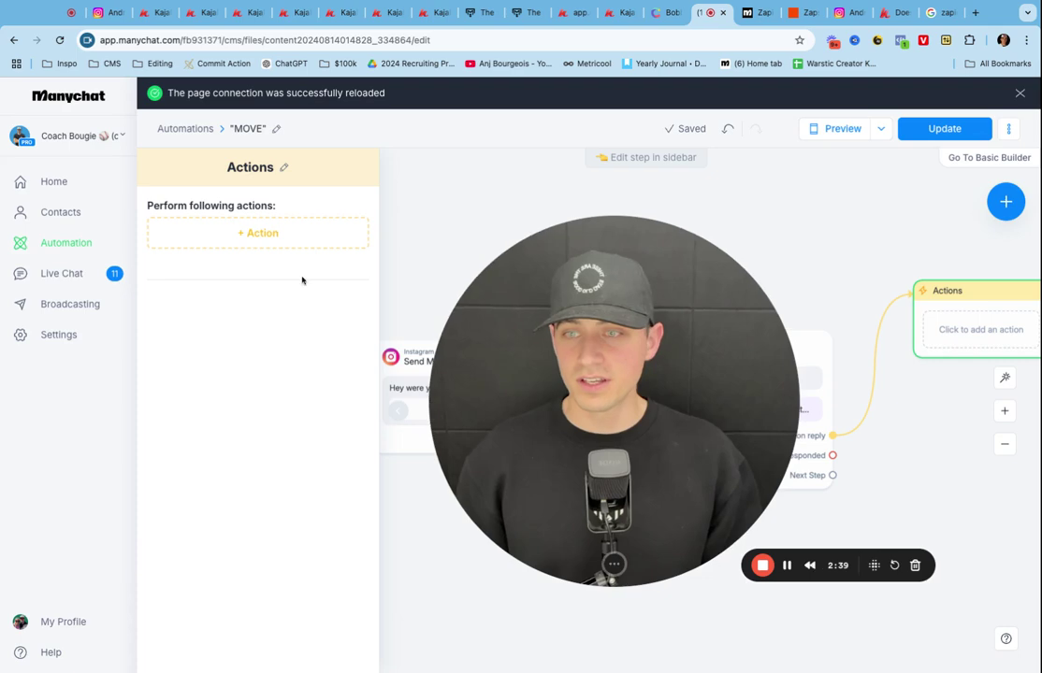
Add a Trigger Zap action to the new Actions step with MOVE Email as its event
{"action": "left_click", "coordinate": [313, 236]}
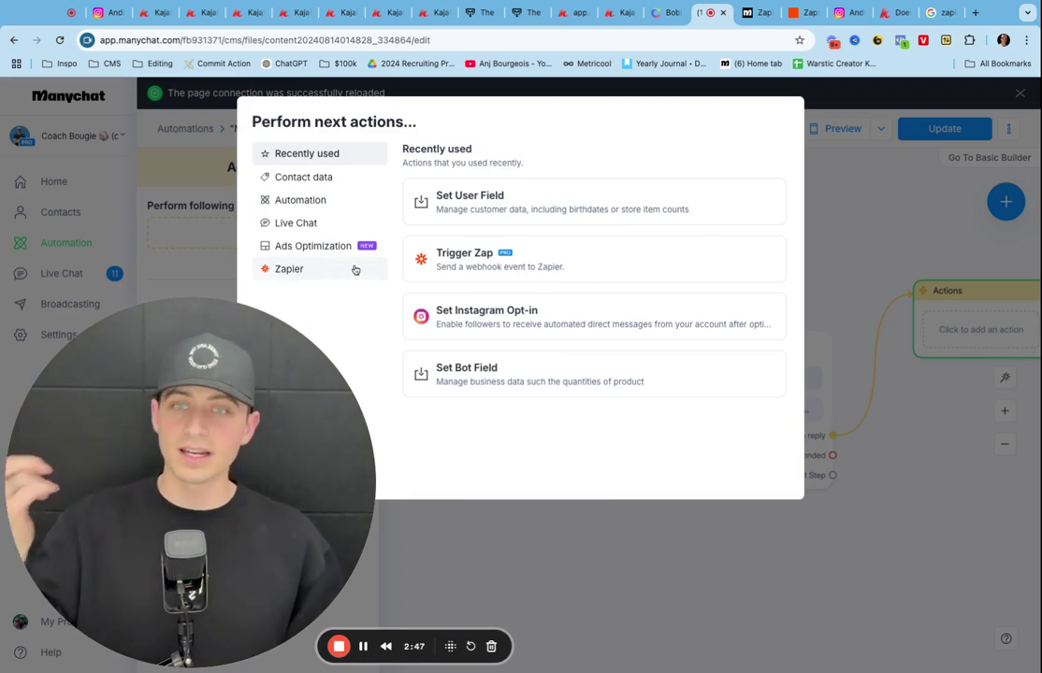
{"action": "left_click", "coordinate": [458, 260]}
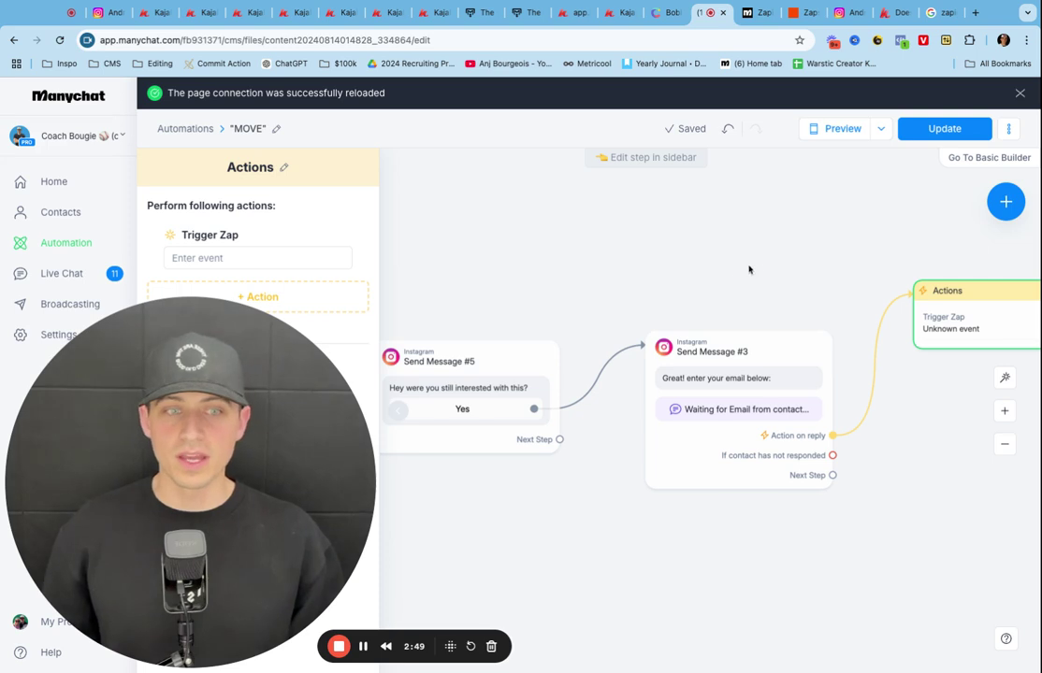
{"action": "left_click", "coordinate": [287, 267]}
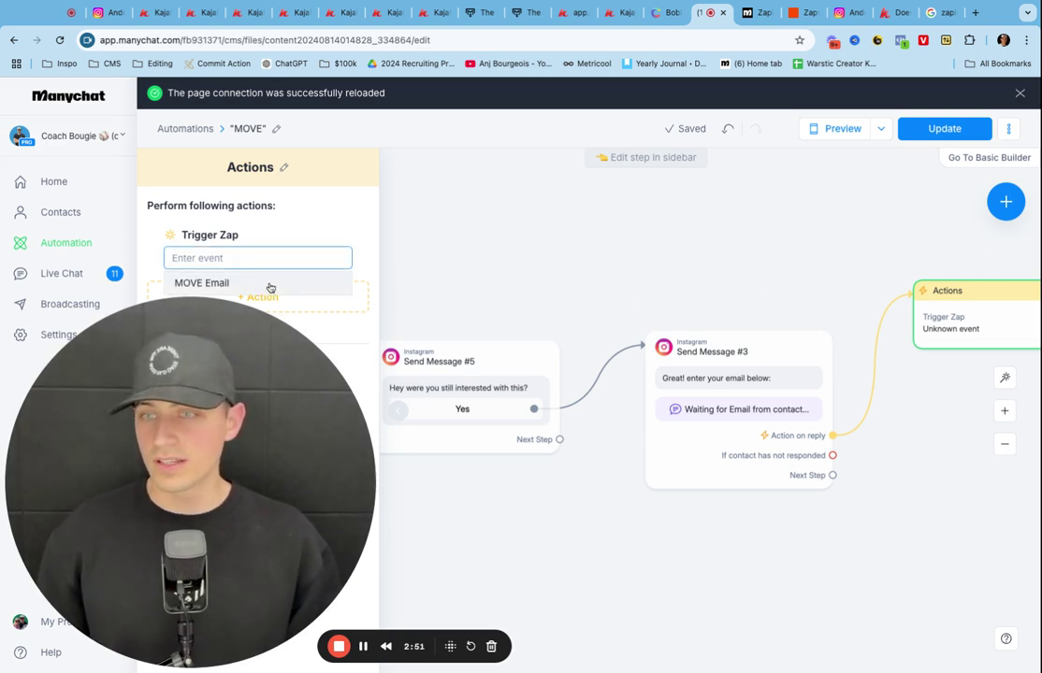
{"action": "left_click", "coordinate": [269, 286]}
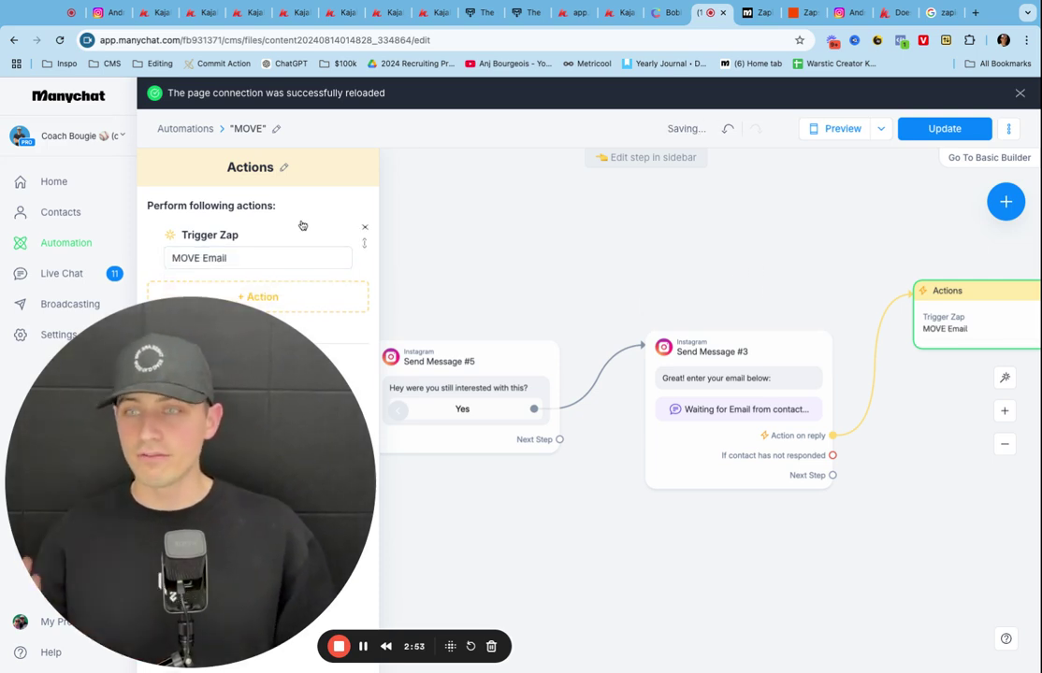
Add a Set User Field action that sets the email user field to the Email system field
{"action": "left_click", "coordinate": [316, 297]}
{"action": "left_click", "coordinate": [483, 269]}
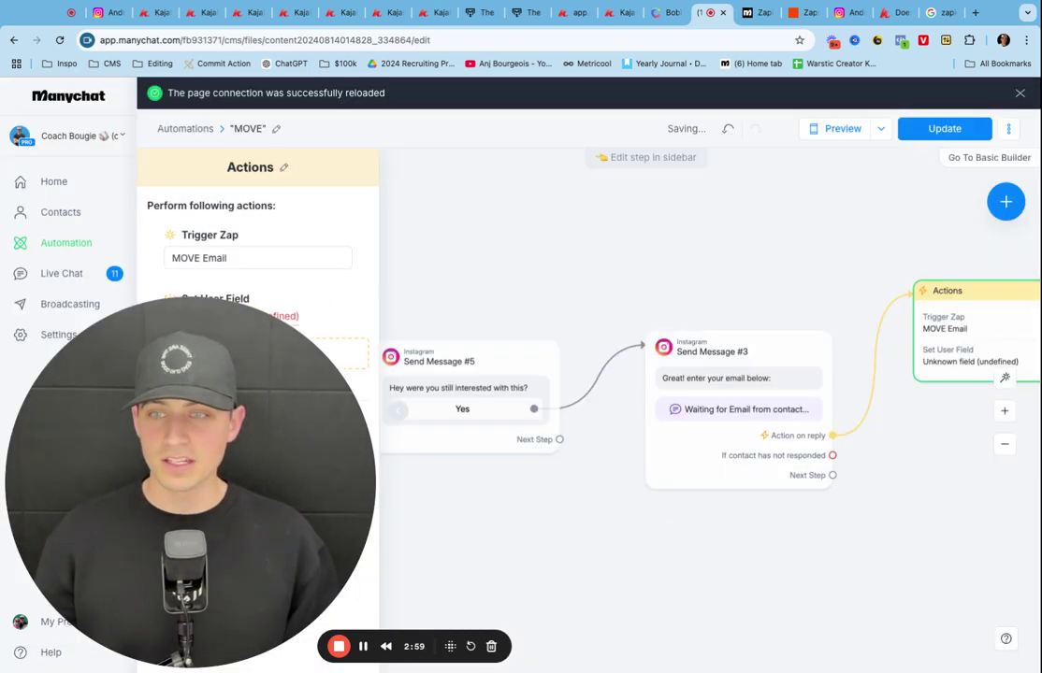
{"action": "left_click", "coordinate": [245, 314]}
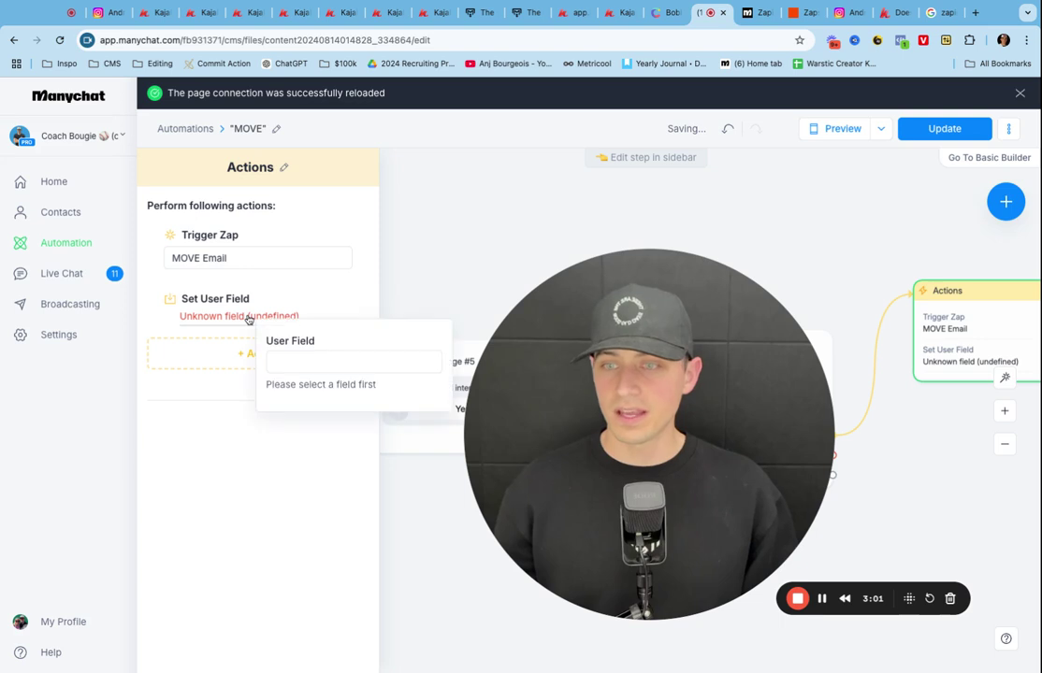
{"action": "left_click", "coordinate": [300, 361]}
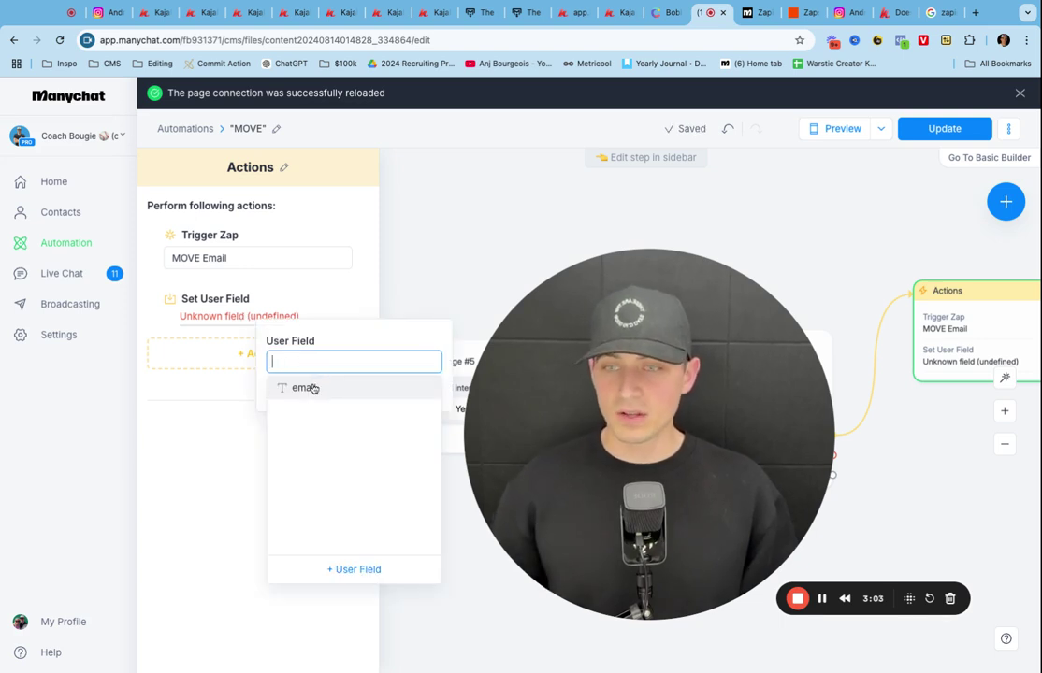
{"action": "left_click", "coordinate": [313, 390]}
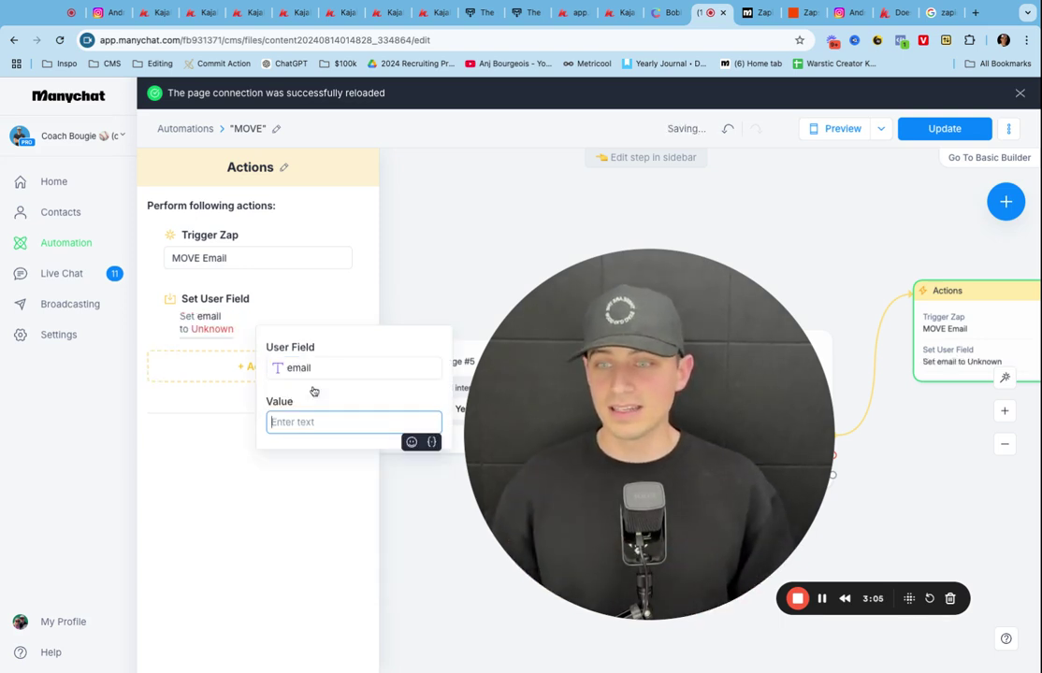
{"action": "left_click", "coordinate": [431, 441]}
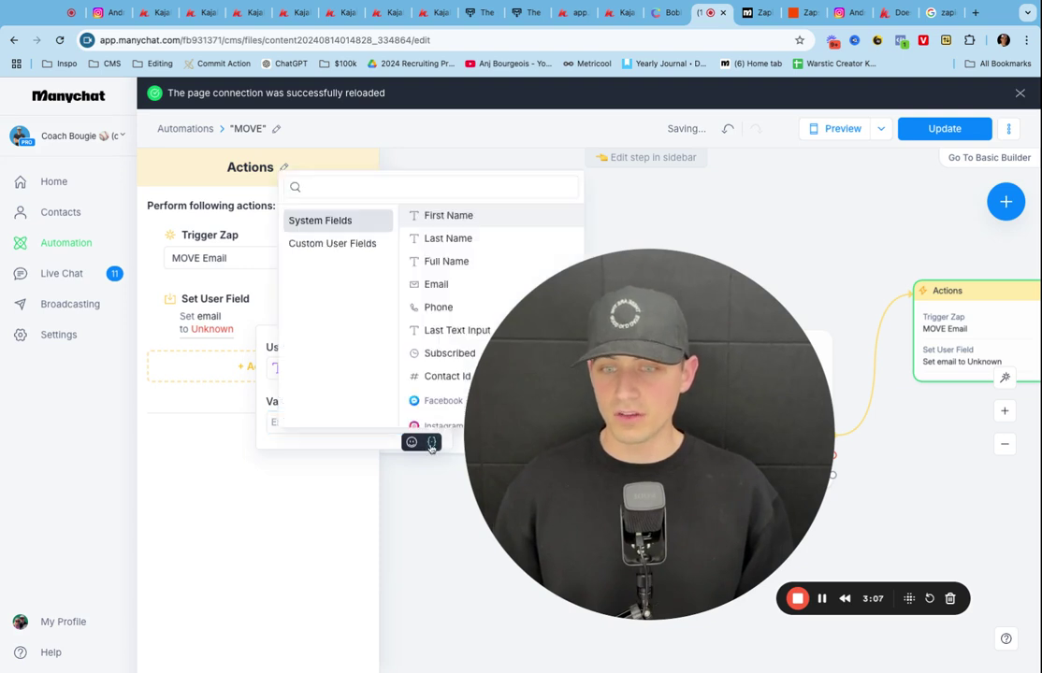
{"action": "left_click", "coordinate": [437, 285]}
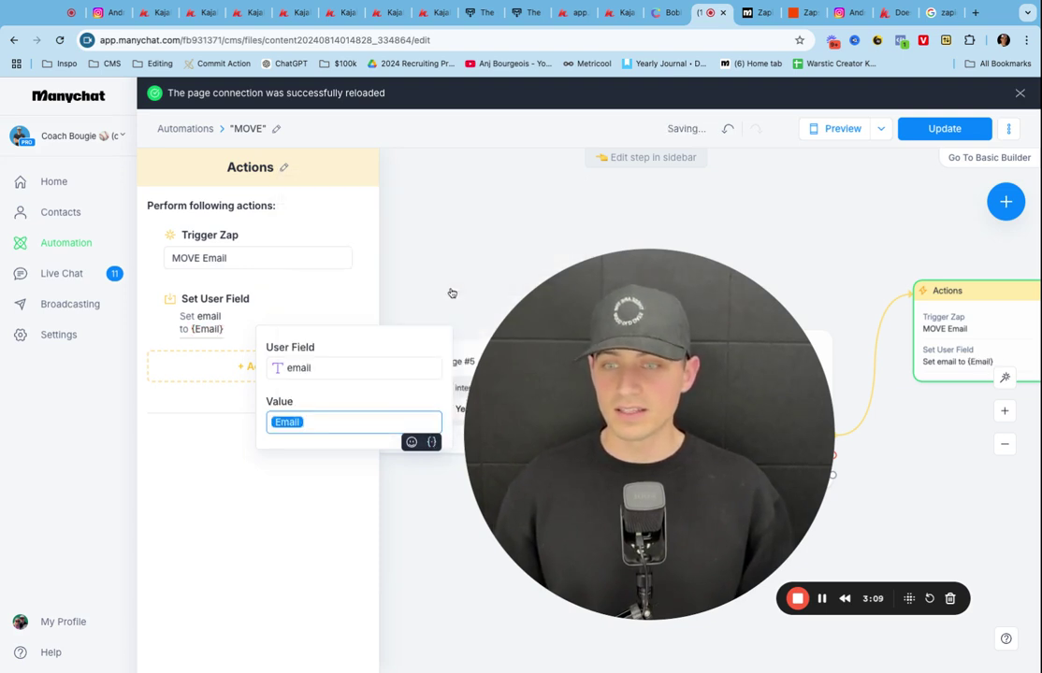
{"action": "left_click", "coordinate": [432, 442]}
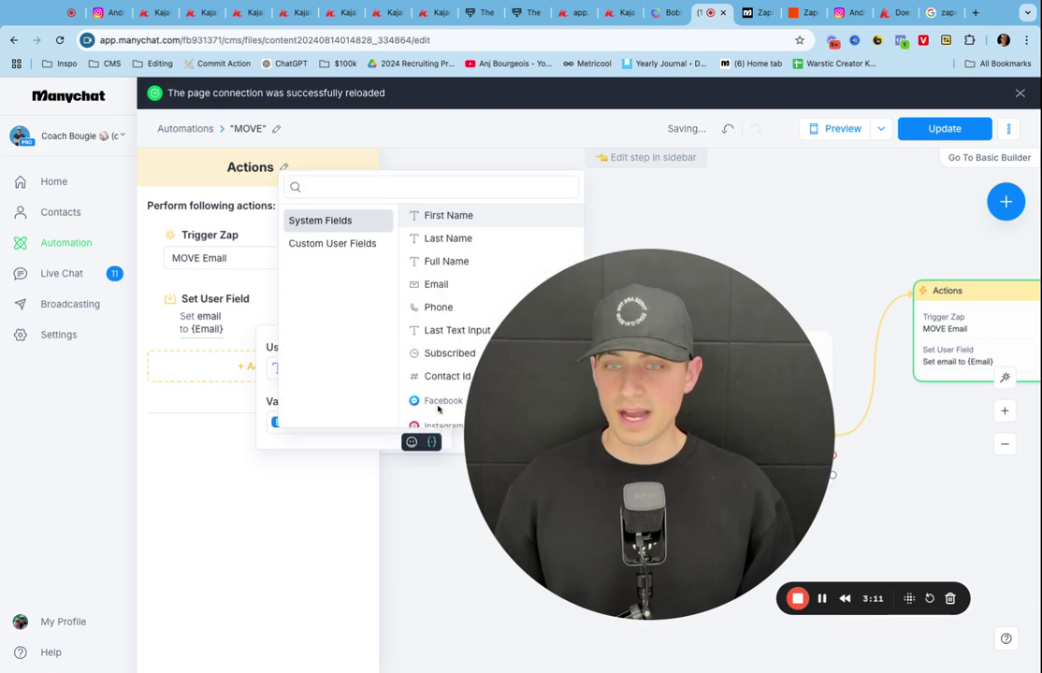
{"action": "left_click", "coordinate": [629, 206]}
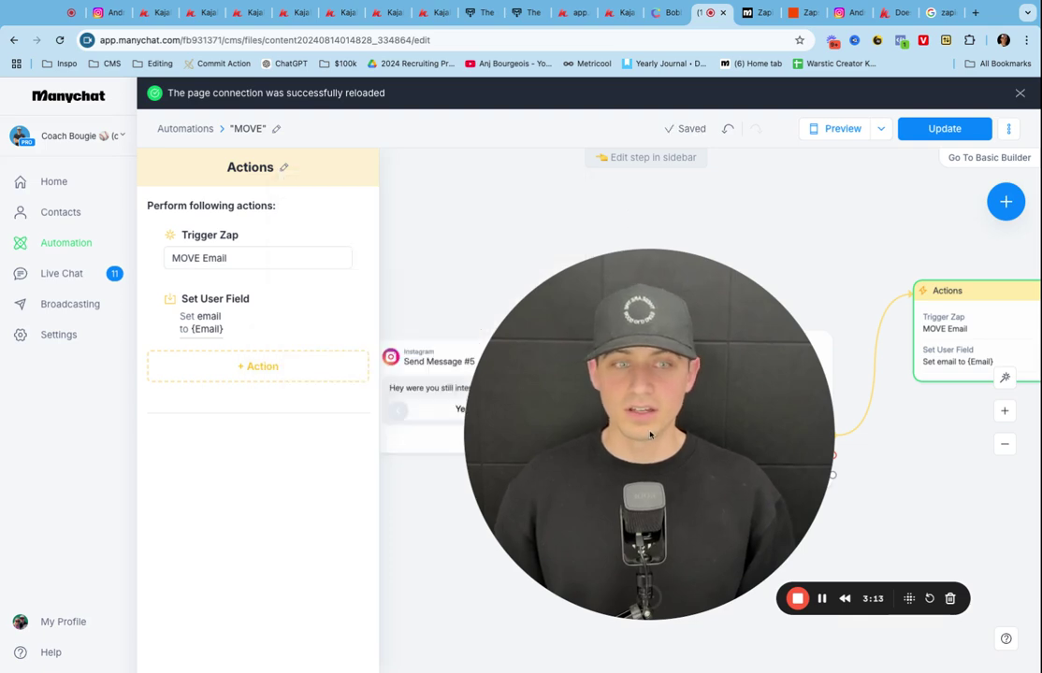
Duplicate Send Message #2 and connect the copy to the Next Step output of the Send Message #3 that follows Send Message #5
{"action": "scroll", "coordinate": [709, 409], "scroll_direction": "left", "scroll_amount": 3}
{"action": "scroll", "coordinate": [577, 391], "scroll_direction": "left", "scroll_amount": 2}
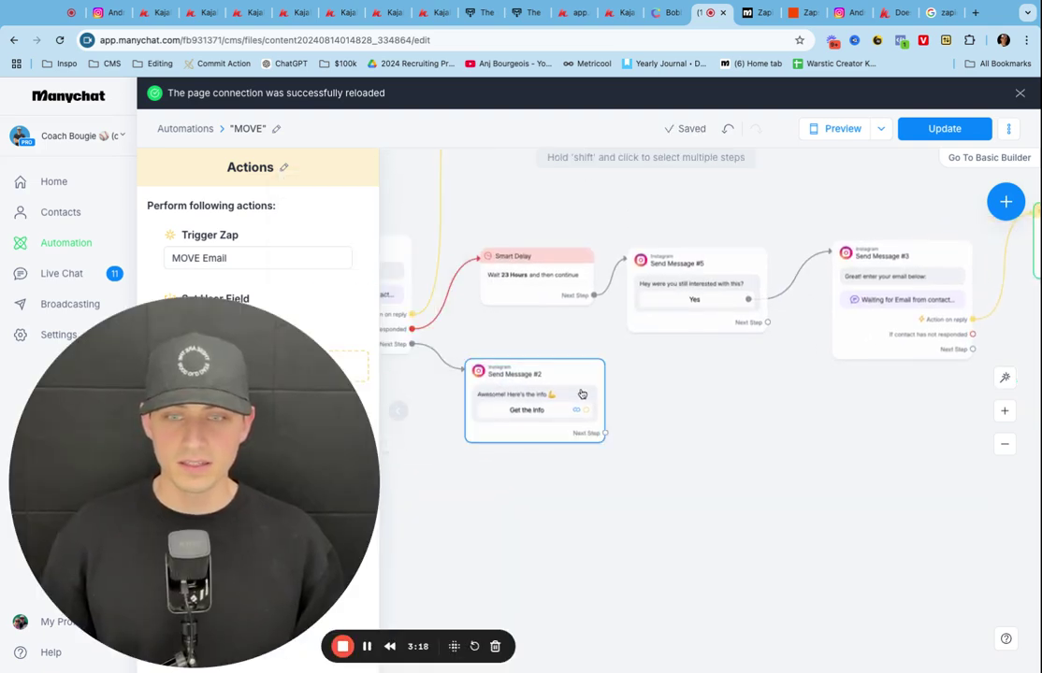
{"action": "left_click", "coordinate": [550, 374]}
{"action": "left_click", "coordinate": [522, 332]}
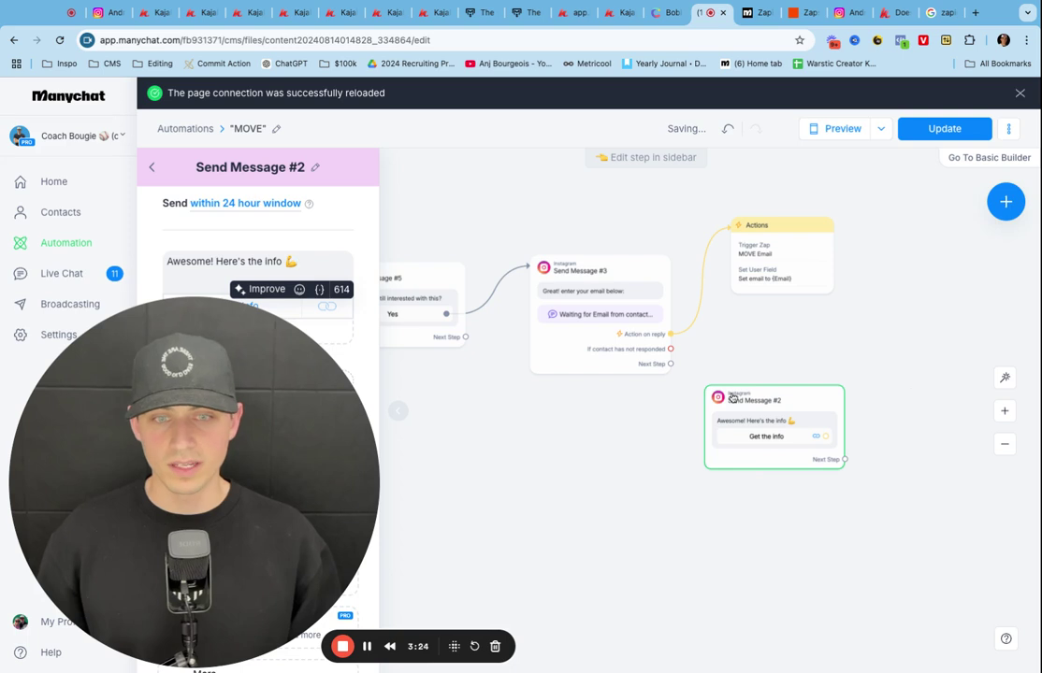
{"action": "left_click_drag", "start_coordinate": [670, 365], "coordinate": [679, 395]}
{"action": "left_click", "coordinate": [717, 446]}
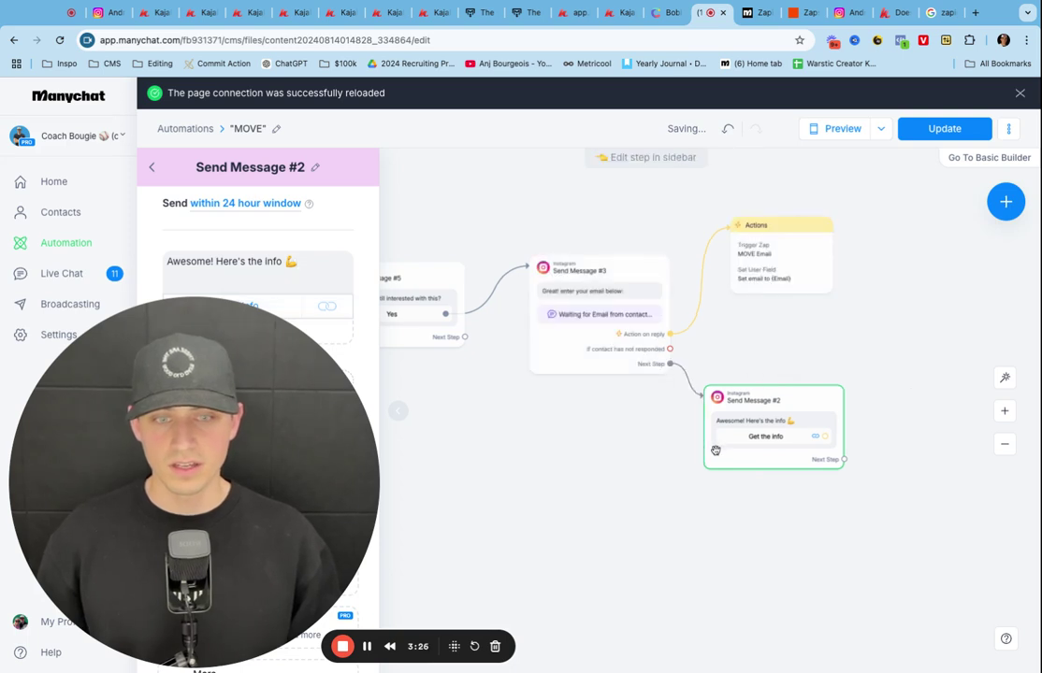
Review the first Send Message #3 branch, including its Actions #1, smart delay and Send Message #2 connections
{"action": "scroll", "coordinate": [615, 404], "scroll_direction": "left", "scroll_amount": 5}
{"action": "left_click", "coordinate": [447, 464]}
{"action": "scroll", "coordinate": [452, 467], "scroll_direction": "left", "scroll_amount": 1}
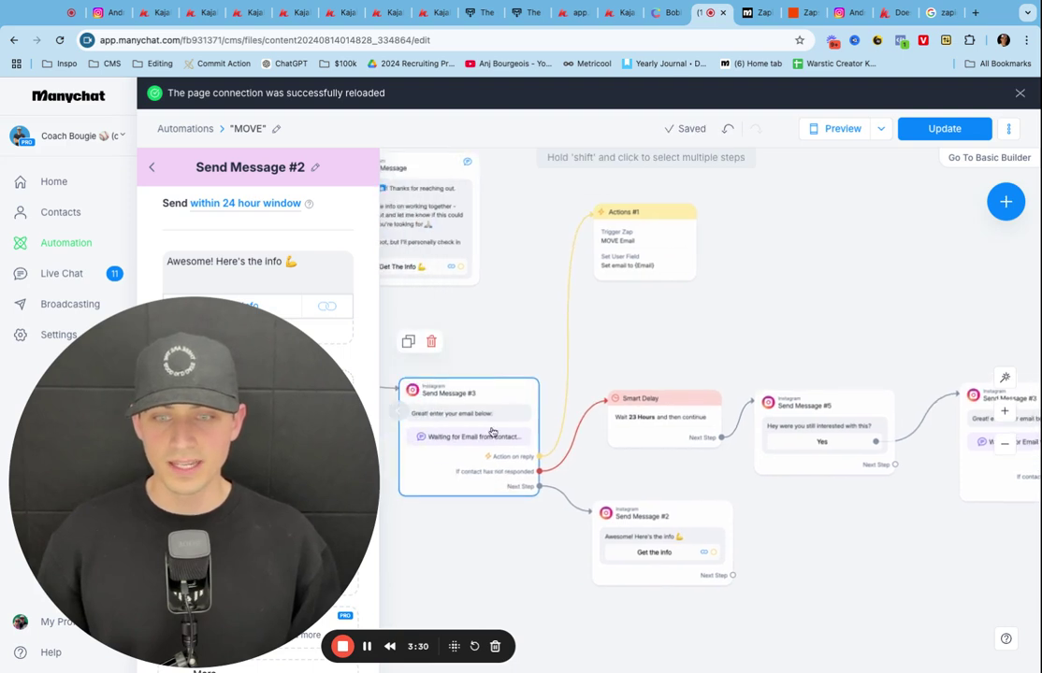
{"action": "left_click", "coordinate": [649, 237]}
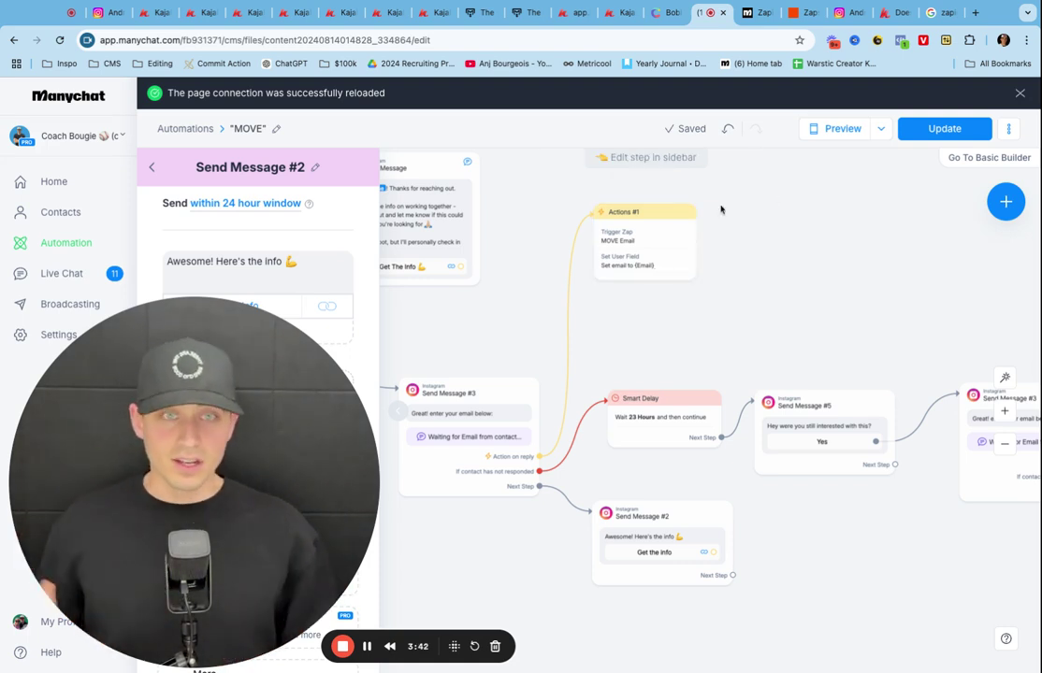
Switch to Zapier, open the Manychat "Move" → Kajabi "CMS IG MOVE" Zap, and examine its Manychat trigger's setup and event configuration
{"action": "left_click", "coordinate": [802, 13]}
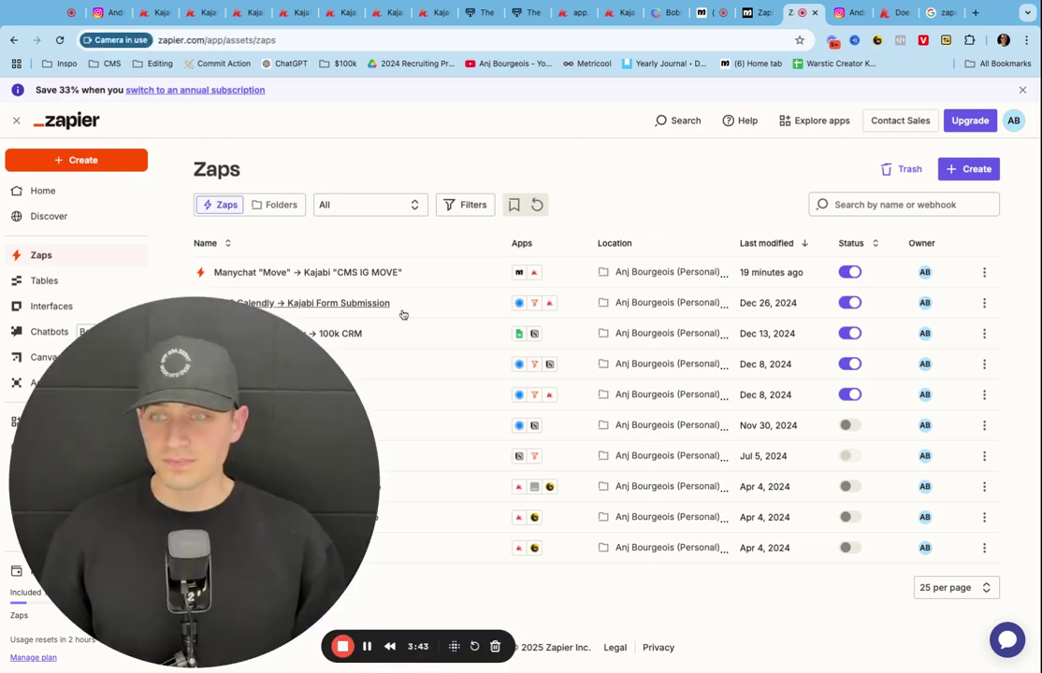
{"action": "left_click", "coordinate": [368, 275]}
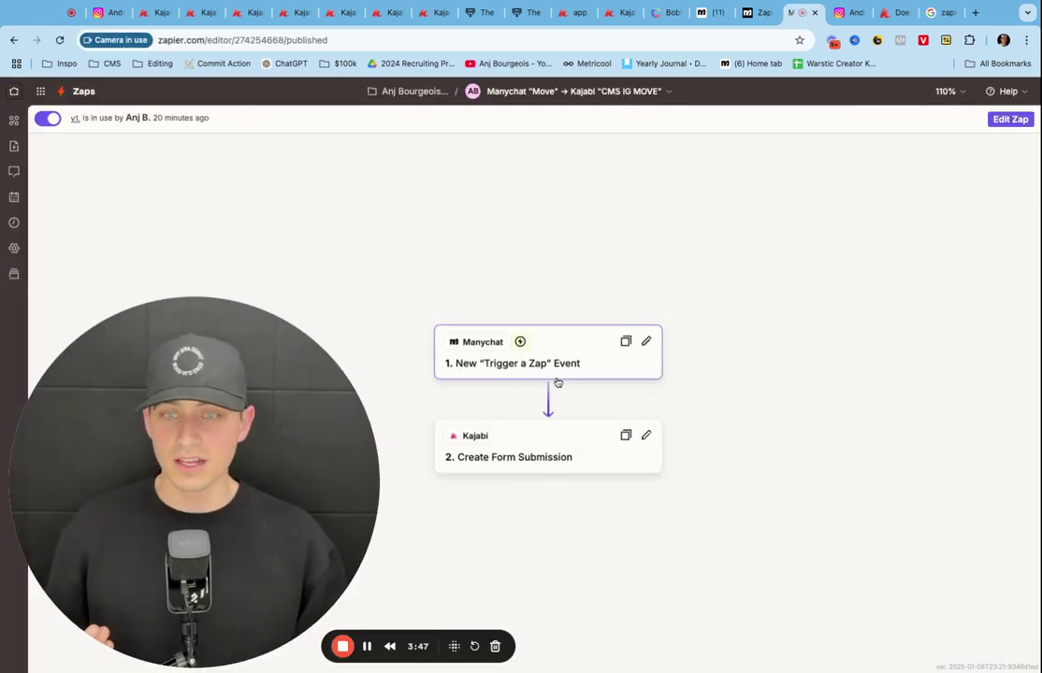
{"action": "scroll", "coordinate": [557, 382], "scroll_direction": "up", "scroll_amount": 5}
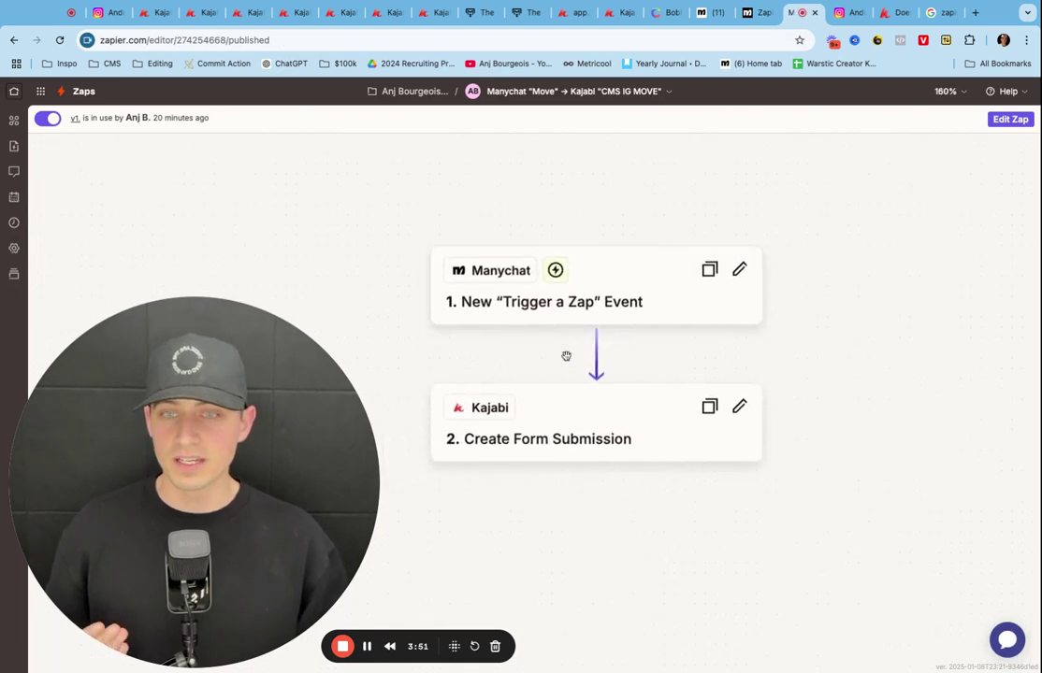
{"action": "left_click", "coordinate": [607, 303]}
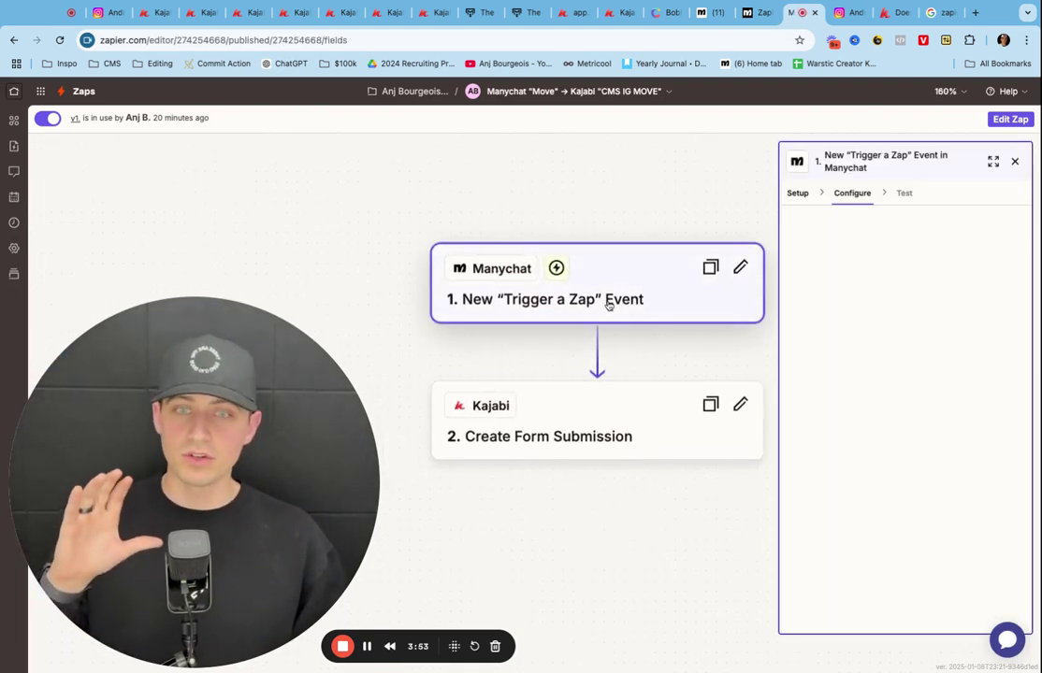
{"action": "left_click", "coordinate": [798, 195]}
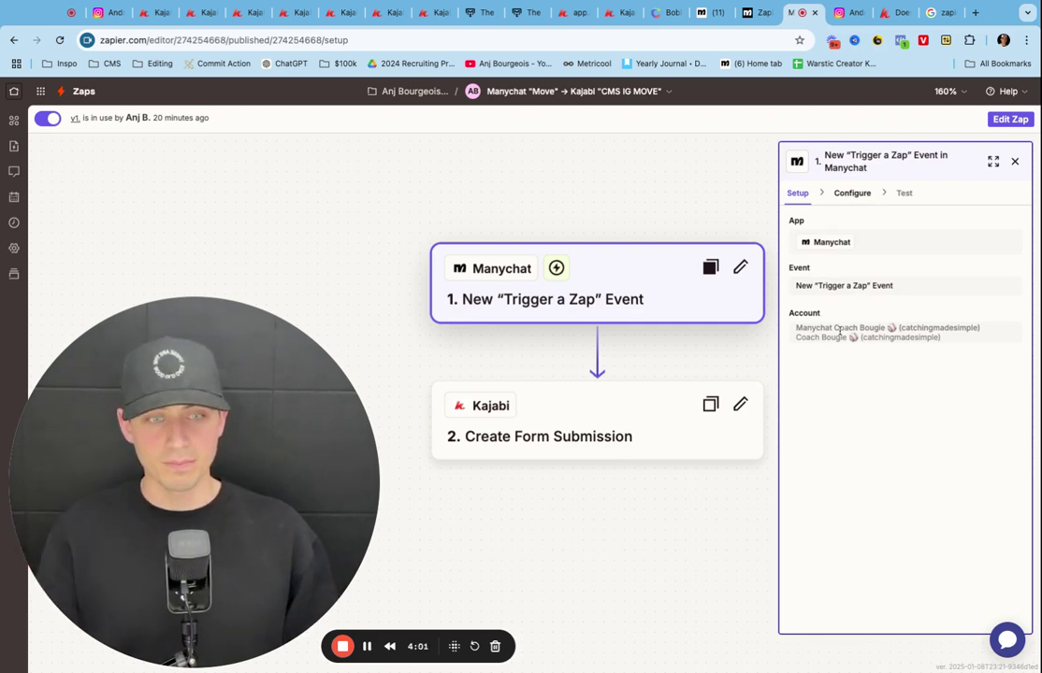
{"action": "left_click", "coordinate": [854, 194]}
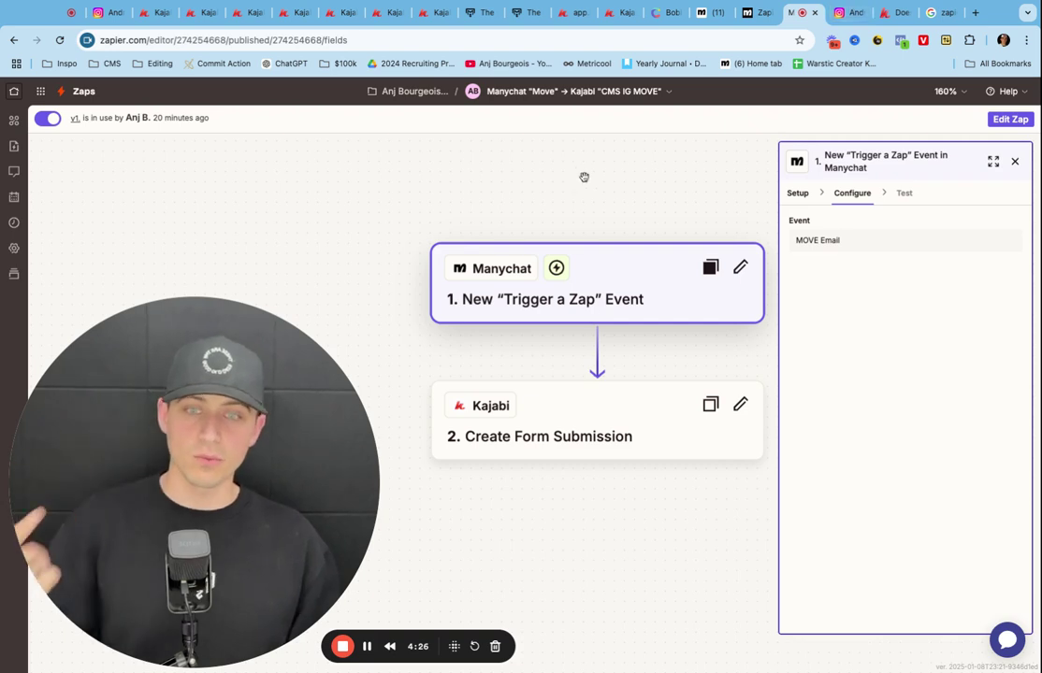
Examine the setup and field configuration of the Zap's Kajabi Create Form Submission action
{"action": "left_click", "coordinate": [580, 437]}
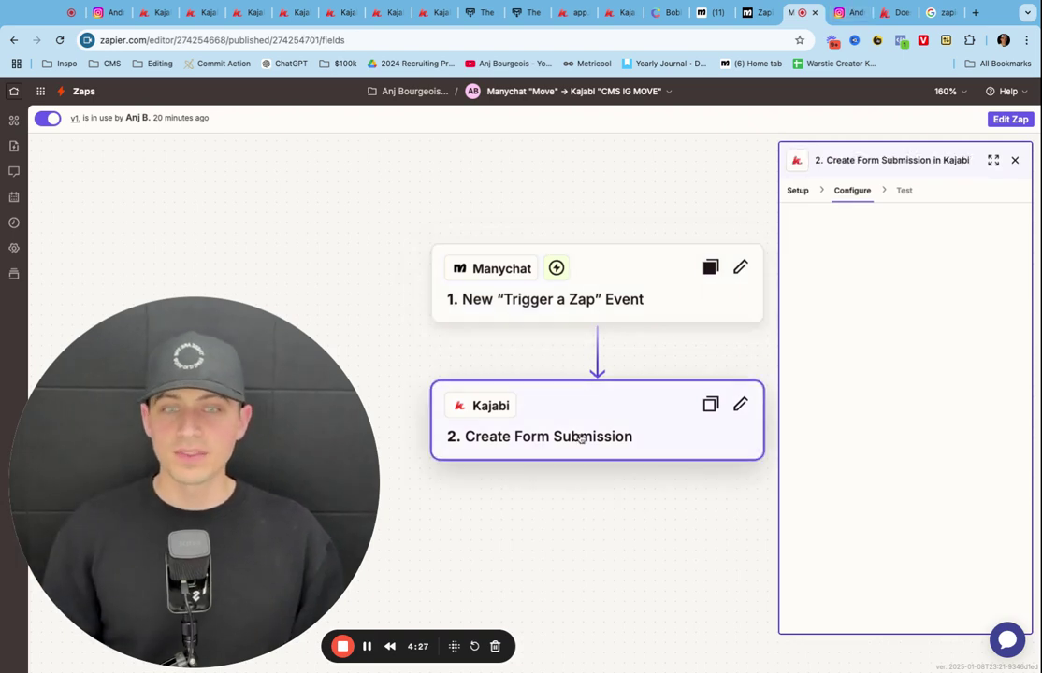
{"action": "left_click", "coordinate": [798, 191]}
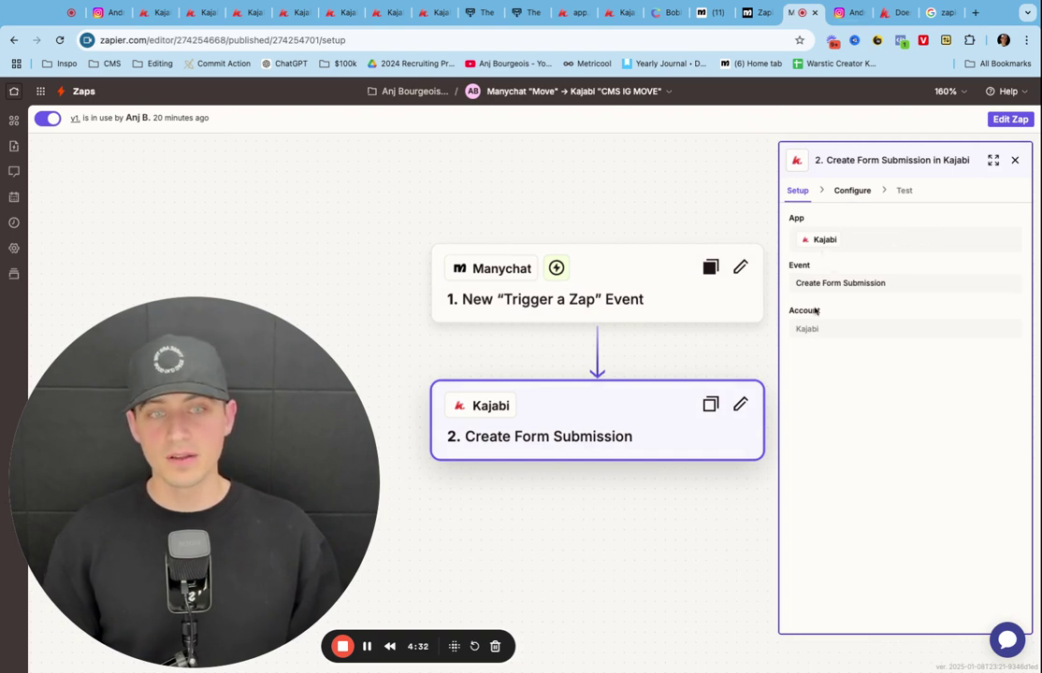
{"action": "left_click", "coordinate": [852, 191]}
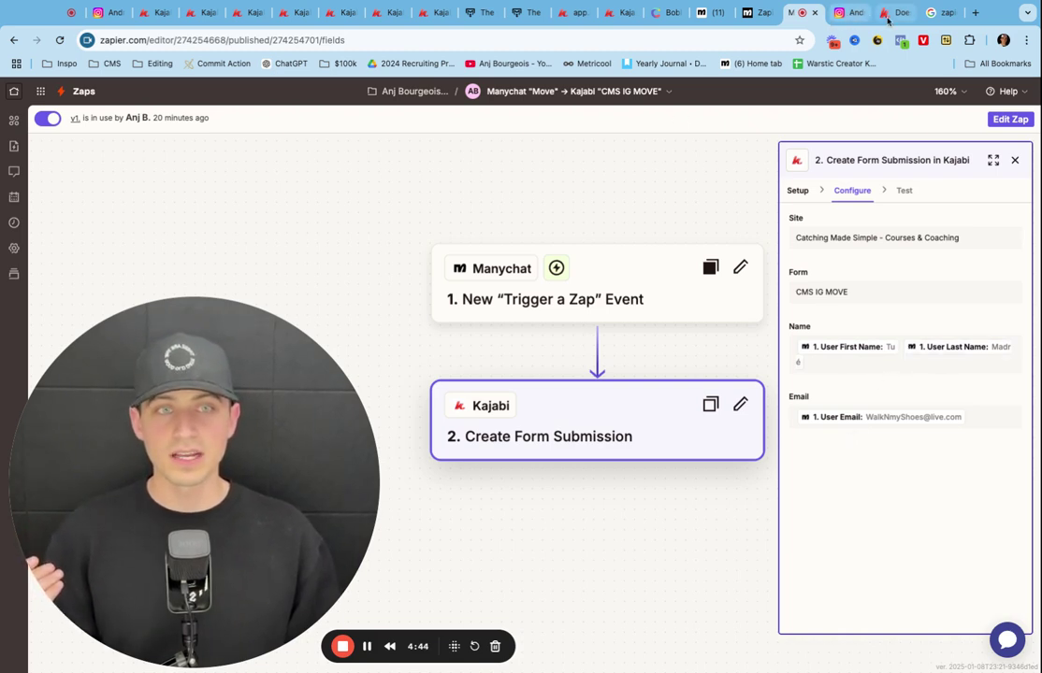
Switch to Kajabi and examine the CMS IG MOVE form's internal title, opt-in settings and form fields
{"action": "left_click", "coordinate": [147, 21]}
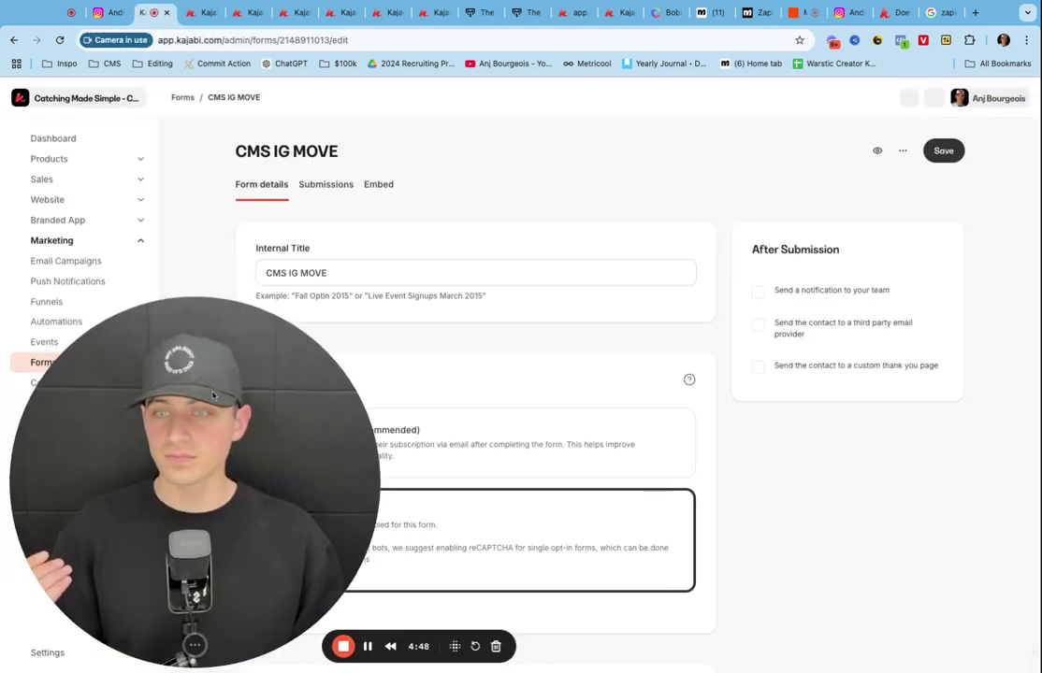
{"action": "scroll", "coordinate": [355, 252], "scroll_direction": "down", "scroll_amount": 2}
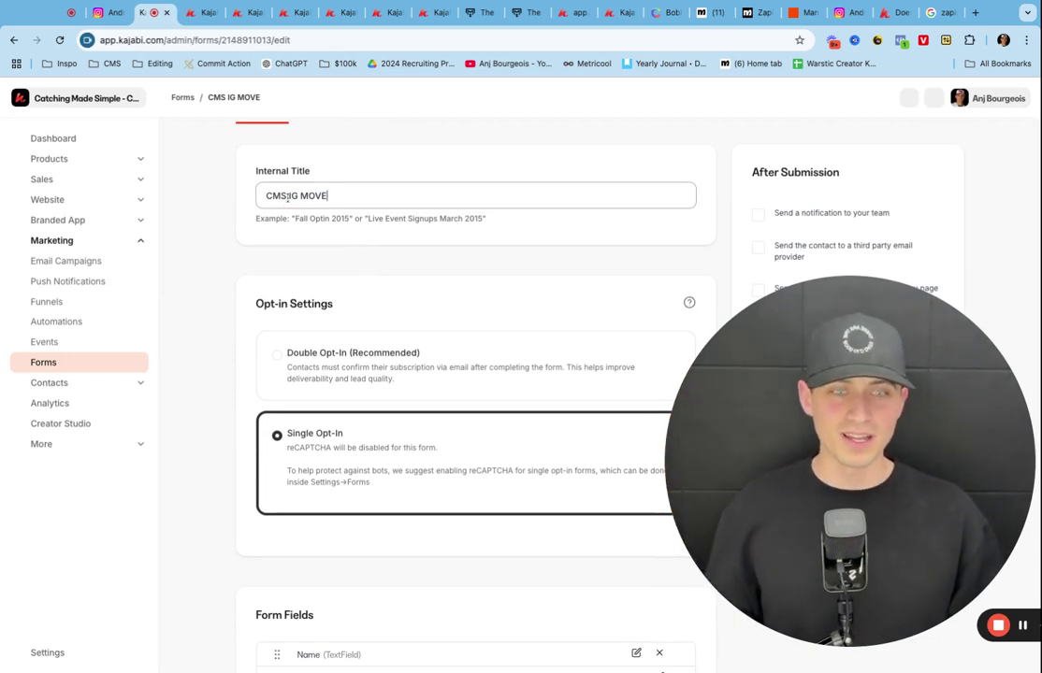
{"action": "double_click", "coordinate": [278, 197]}
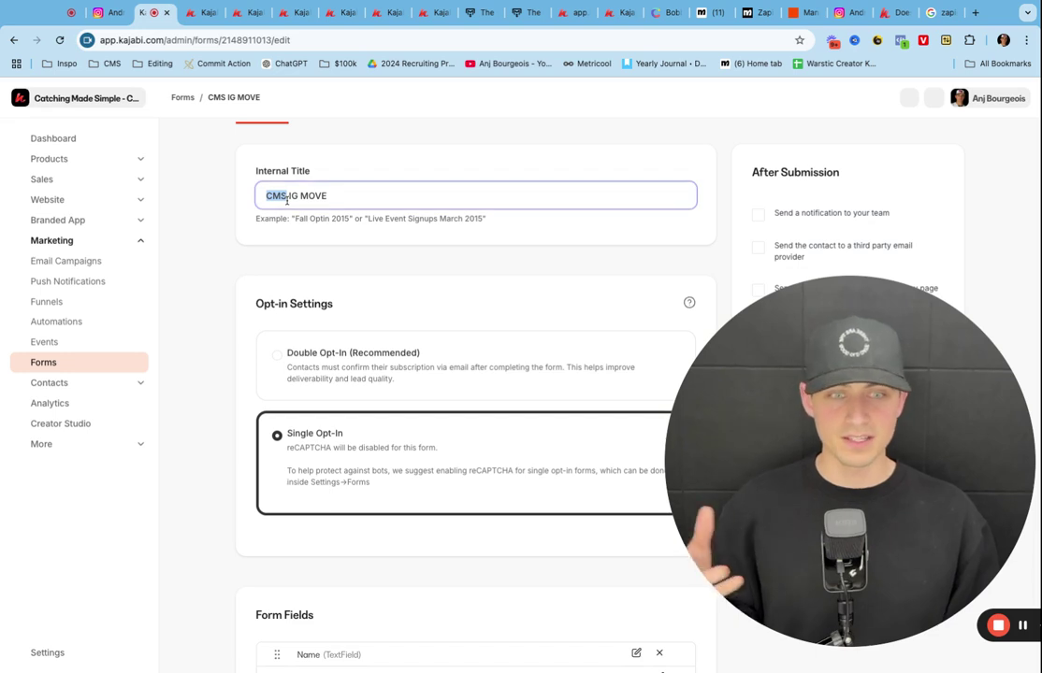
{"action": "left_click", "coordinate": [322, 196]}
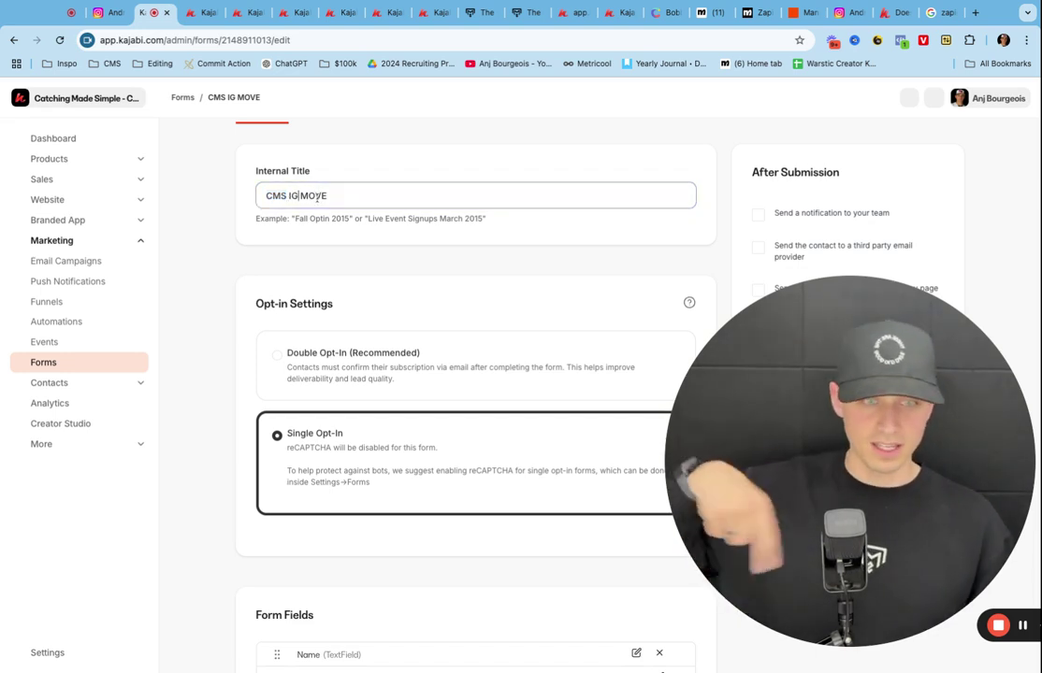
{"action": "scroll", "coordinate": [378, 308], "scroll_direction": "down", "scroll_amount": 3}
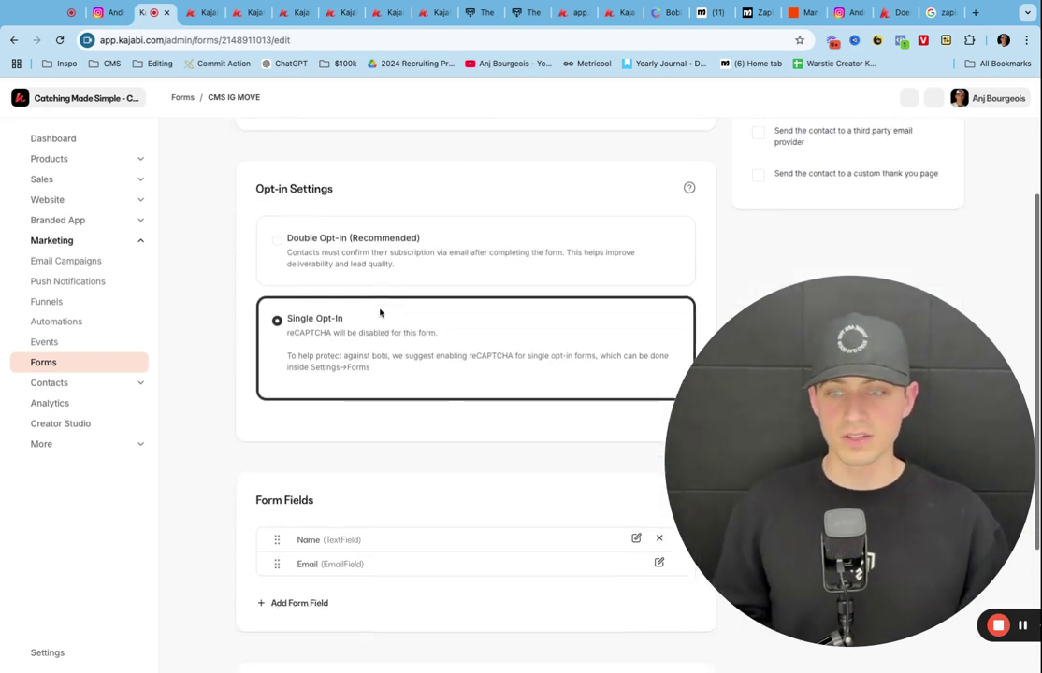
{"action": "scroll", "coordinate": [364, 449], "scroll_direction": "down", "scroll_amount": 5}
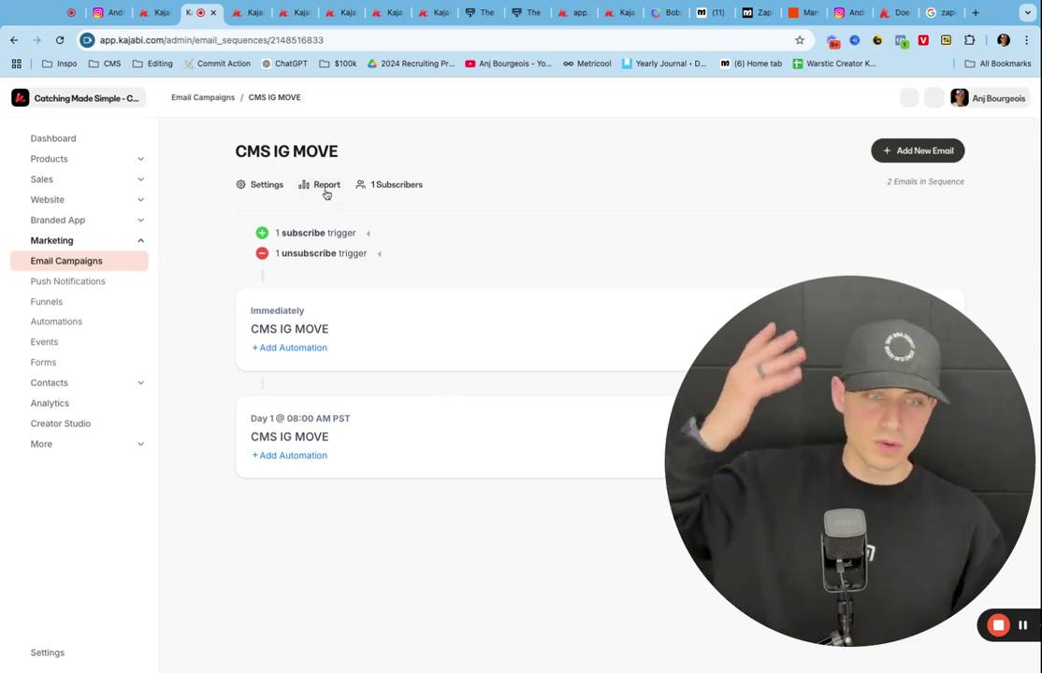
Expand the subscribe triggers of the Super Simple Guide Sequence and highlight the CMS IG MOVE sequence completion trigger
{"action": "key", "text": "ctrl+Tab"}
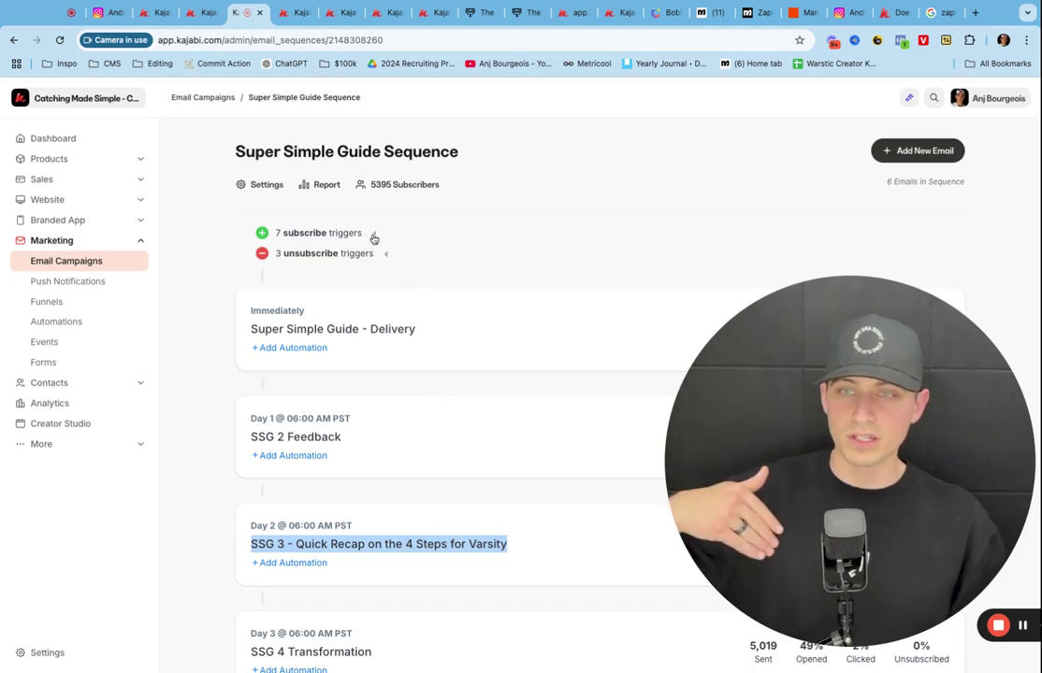
{"action": "left_click", "coordinate": [373, 234]}
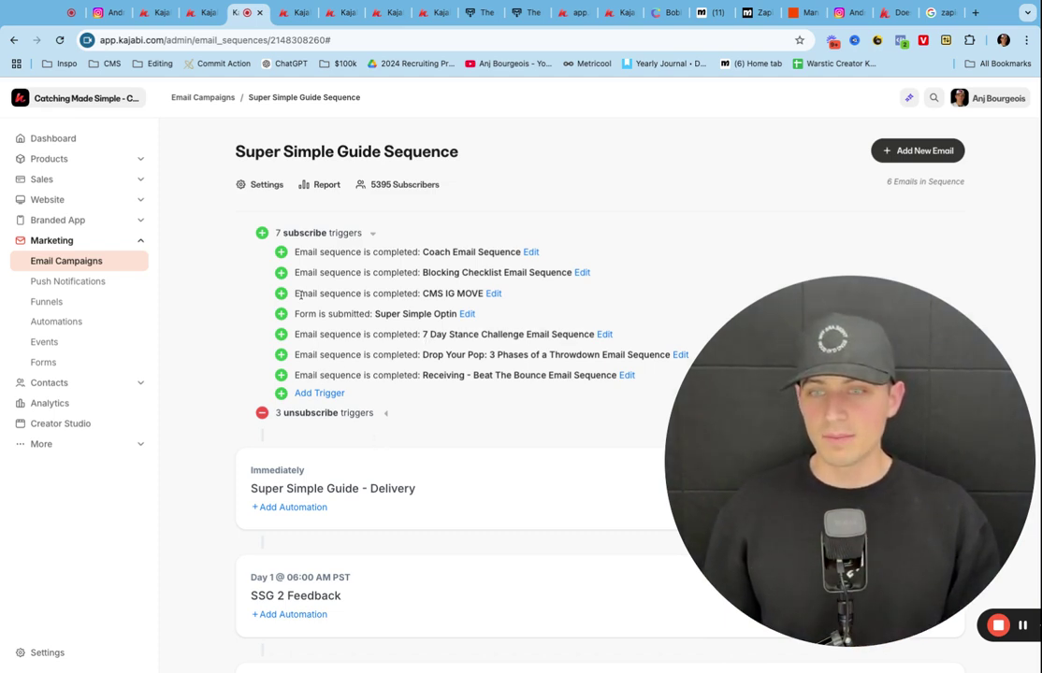
{"action": "left_click_drag", "start_coordinate": [299, 295], "coordinate": [300, 295]}
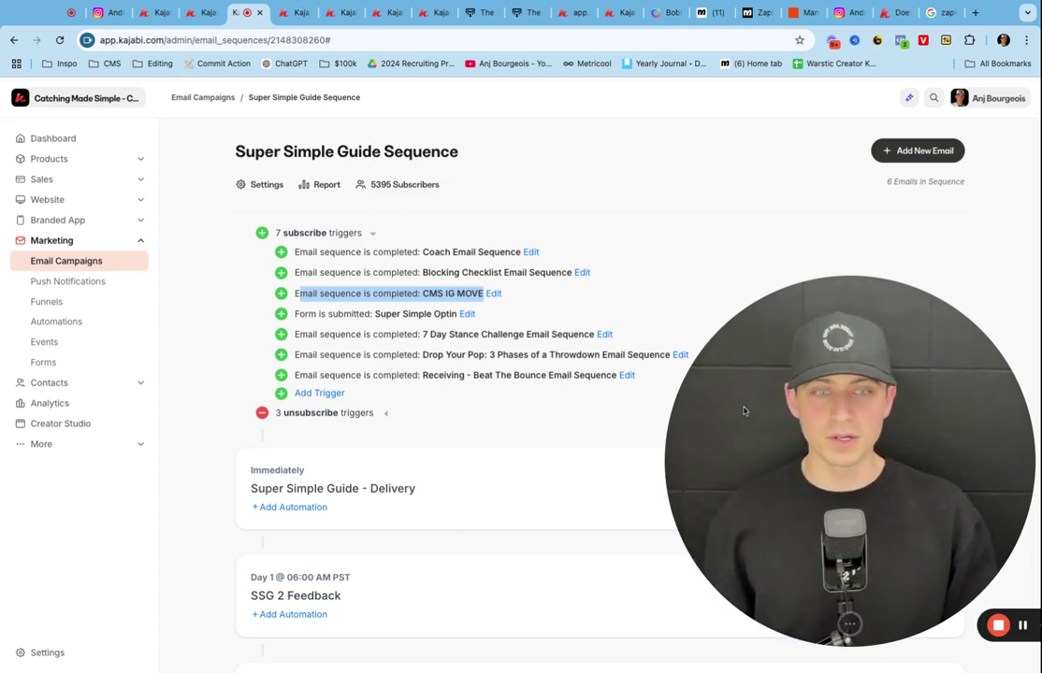
Switch to the Vibe whiteboard and examine the Manychat, Zapier and Kajabi diagram and the full funnel map below it
{"action": "left_click", "coordinate": [658, 13]}
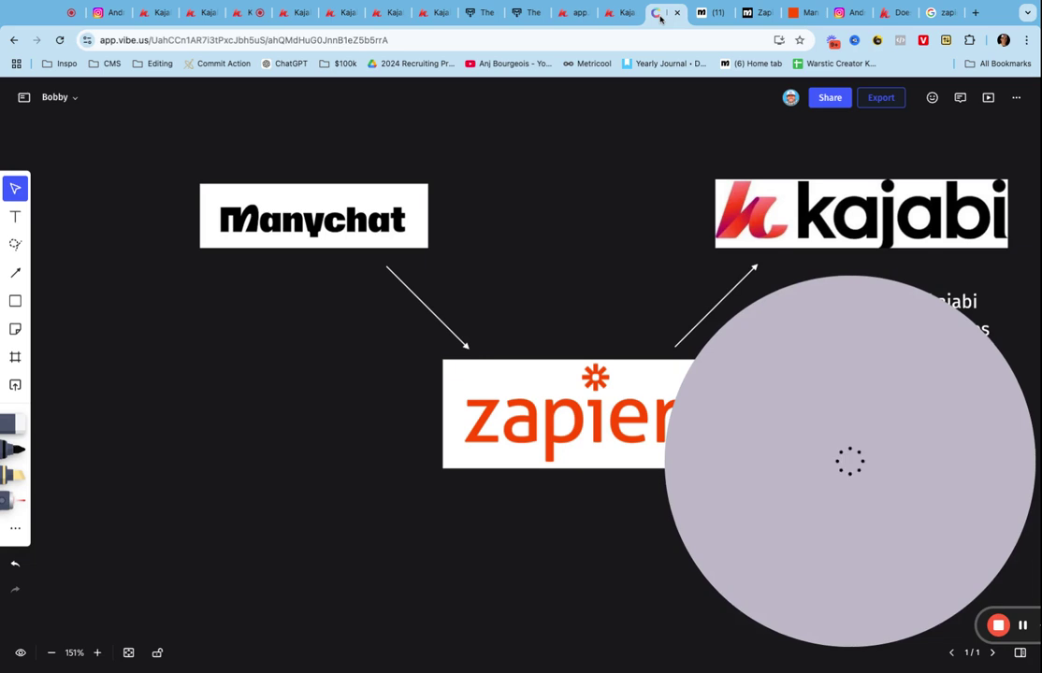
{"action": "scroll", "coordinate": [380, 275], "scroll_direction": "right", "scroll_amount": 3}
{"action": "scroll", "coordinate": [380, 276], "scroll_direction": "down", "scroll_amount": 2}
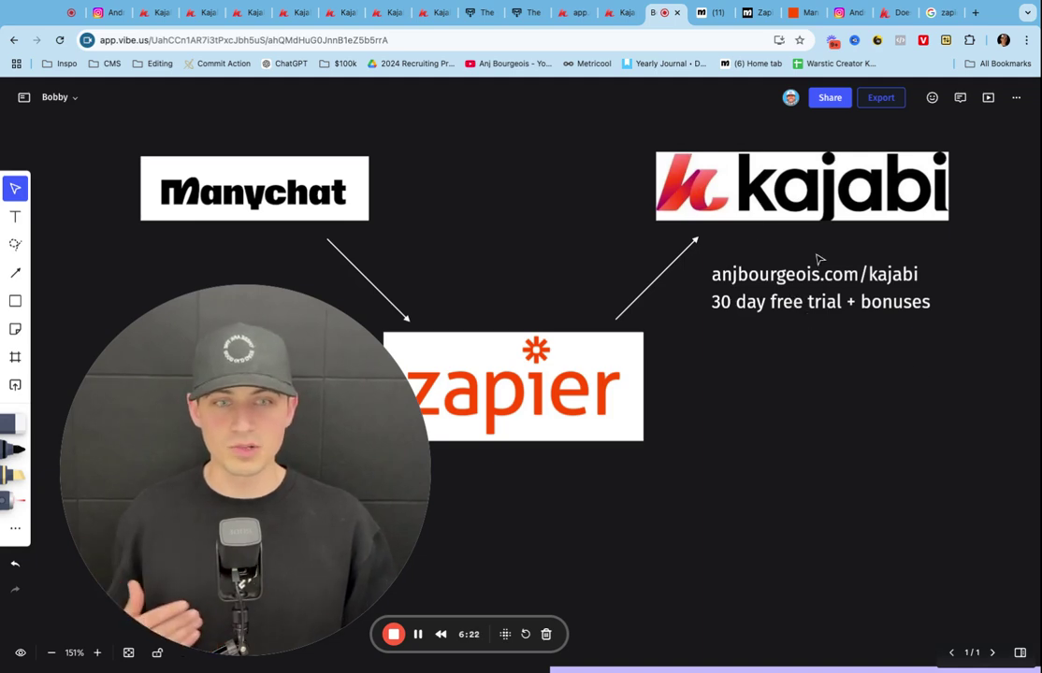
{"action": "scroll", "coordinate": [817, 259], "scroll_direction": "down", "scroll_amount": 3}
{"action": "scroll", "coordinate": [818, 258], "scroll_direction": "down", "scroll_amount": 5}
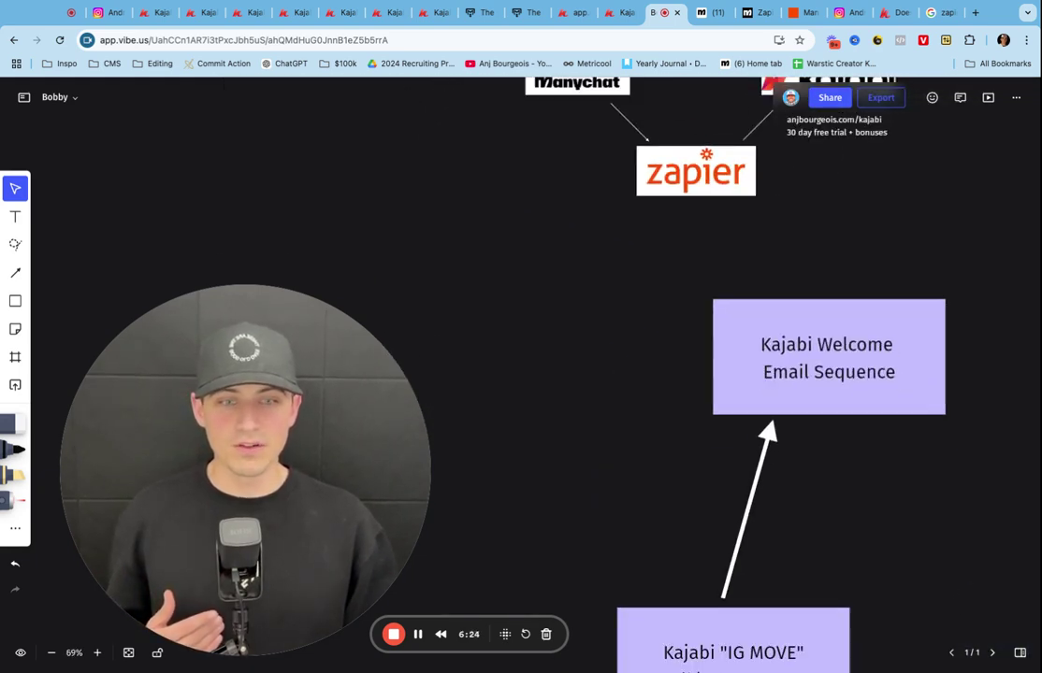
{"action": "scroll", "coordinate": [818, 258], "scroll_direction": "down", "scroll_amount": 5}
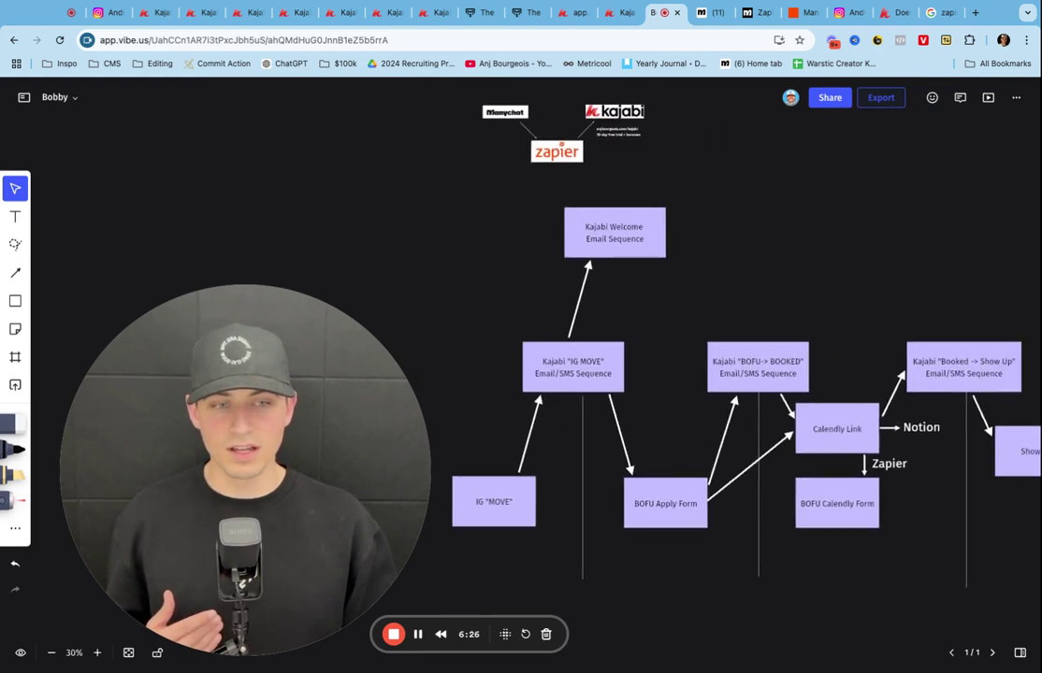
{"action": "scroll", "coordinate": [555, 180], "scroll_direction": "down", "scroll_amount": 2}
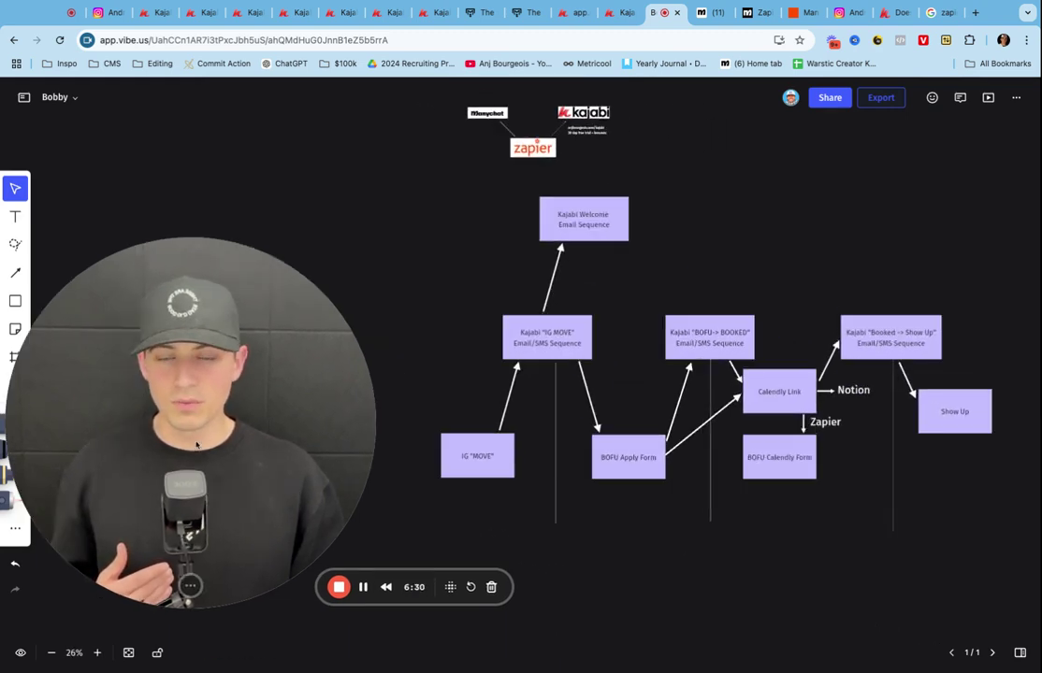
{"action": "scroll", "coordinate": [513, 432], "scroll_direction": "up", "scroll_amount": 2}
{"action": "scroll", "coordinate": [513, 435], "scroll_direction": "right", "scroll_amount": 3}
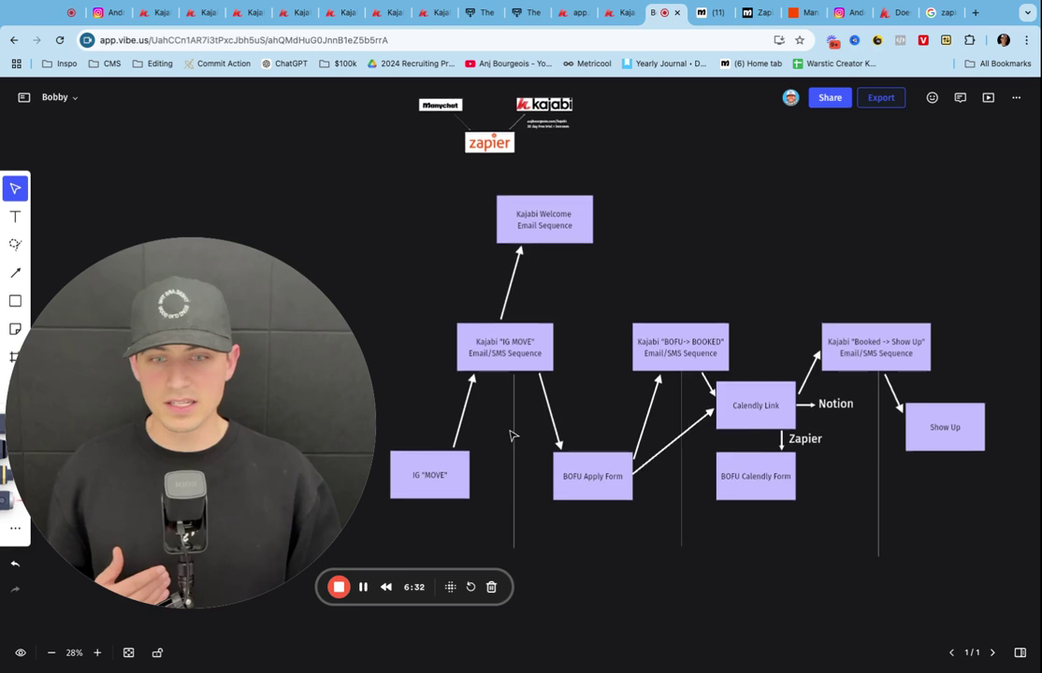
Trace the funnel map from IG "MOVE" through the Kajabi "IG MOVE" sequence and BOFU Apply Form to the "BOFU-> BOOKED" sequence
{"action": "left_click", "coordinate": [445, 468]}
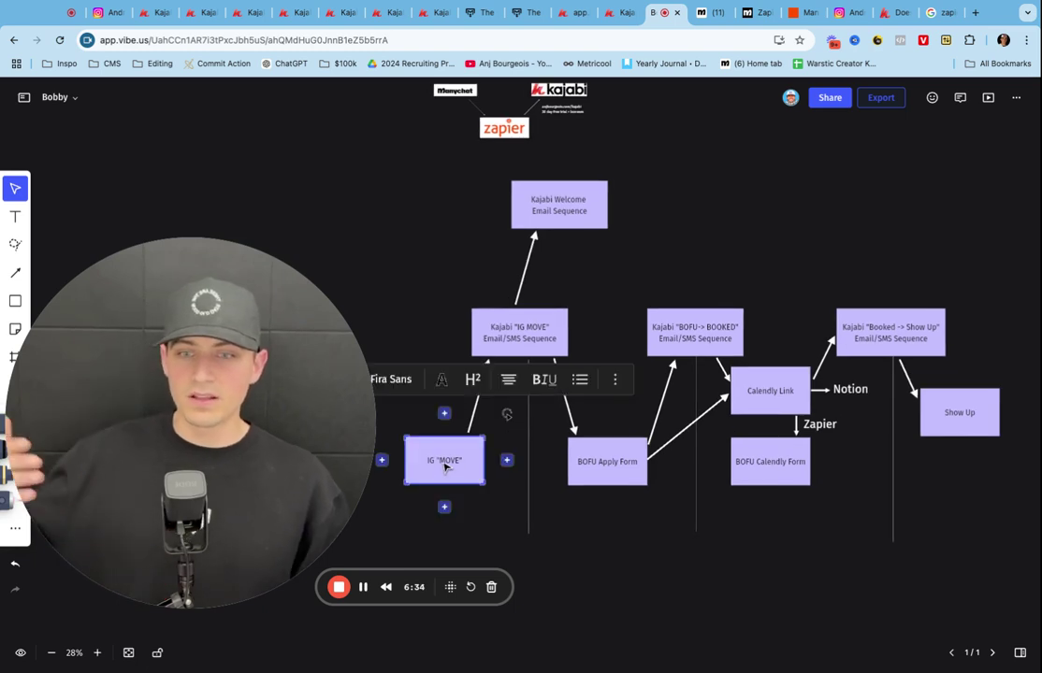
{"action": "left_click", "coordinate": [450, 467]}
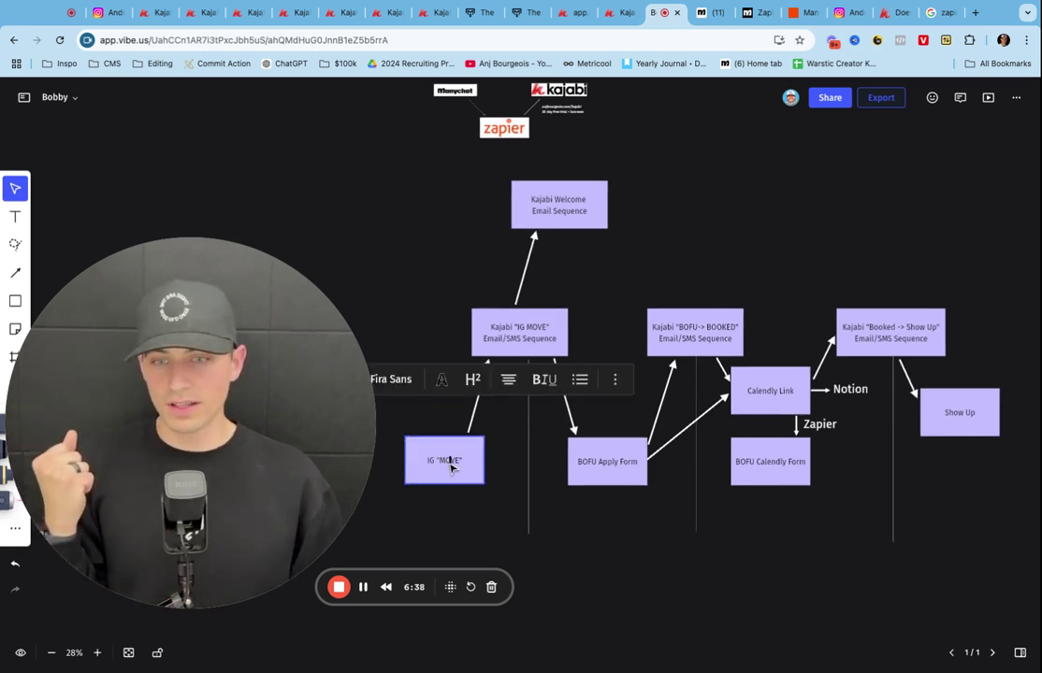
{"action": "left_click", "coordinate": [471, 502]}
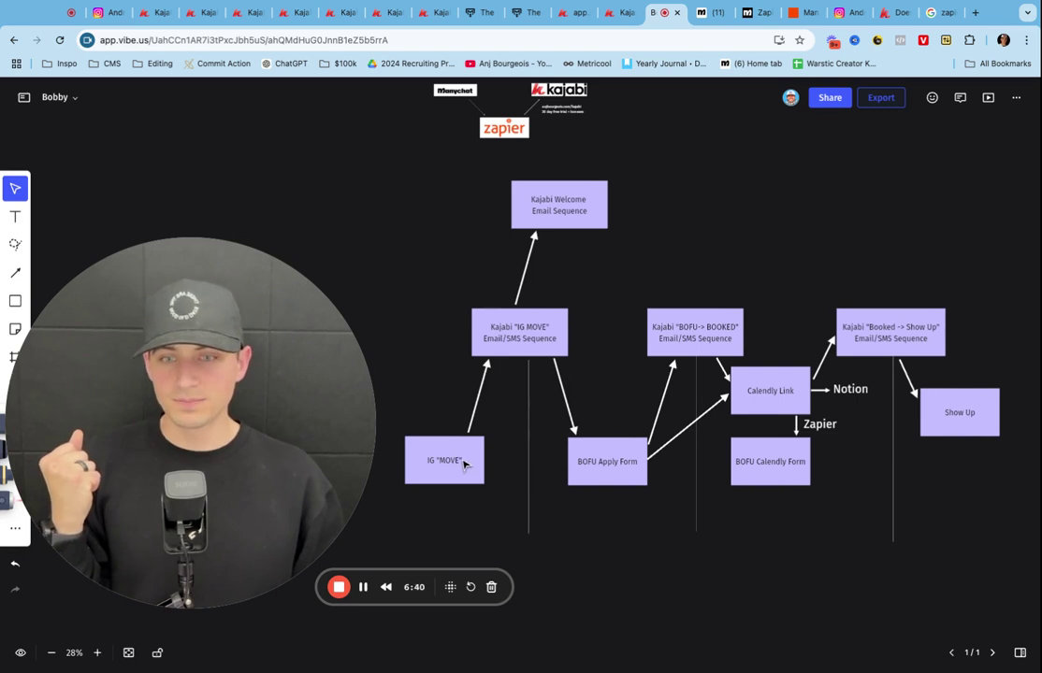
{"action": "left_click", "coordinate": [463, 465]}
{"action": "left_click", "coordinate": [513, 329]}
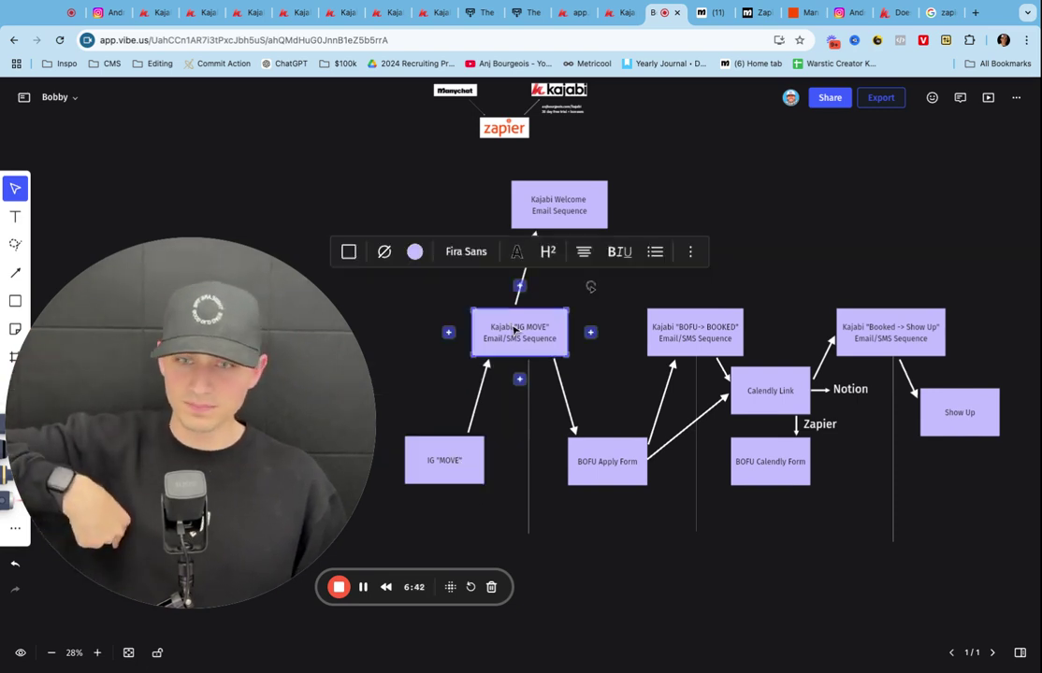
{"action": "left_click", "coordinate": [613, 470]}
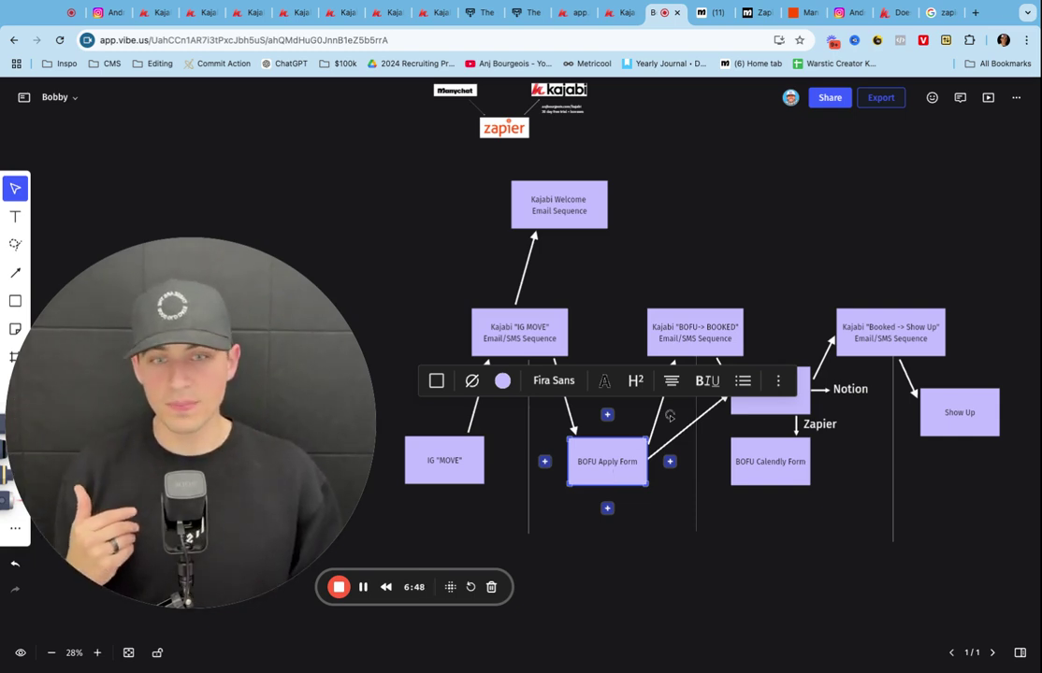
{"action": "left_click", "coordinate": [699, 338]}
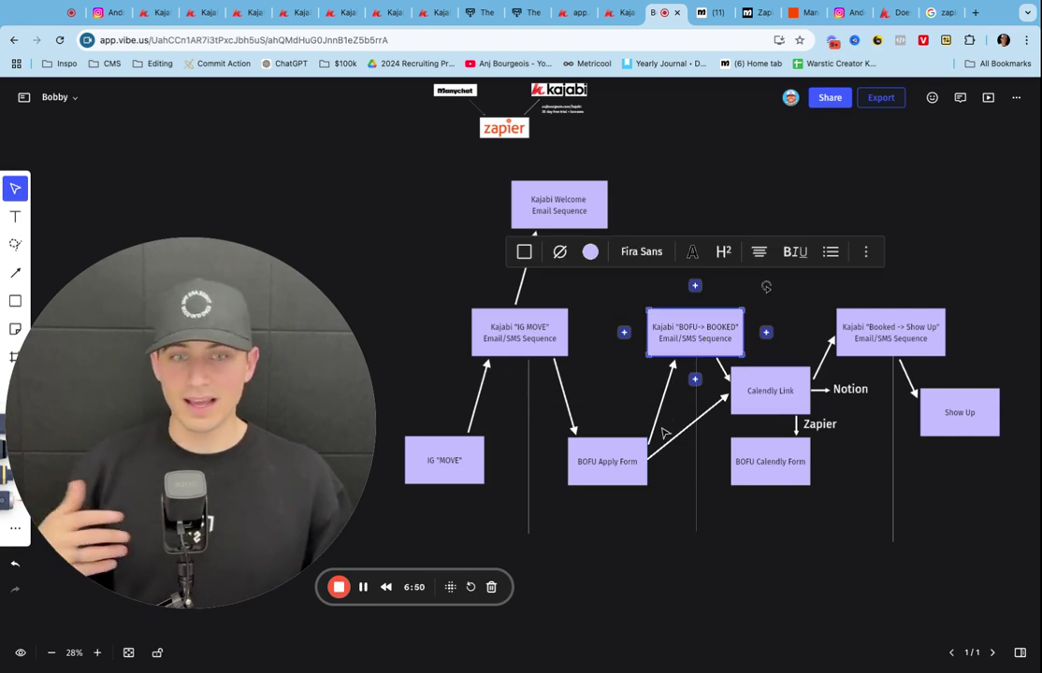
Trace the funnel map from the Calendly Link through the Kajabi "Booked -> Show Up" sequence to Show Up
{"action": "left_click", "coordinate": [759, 412]}
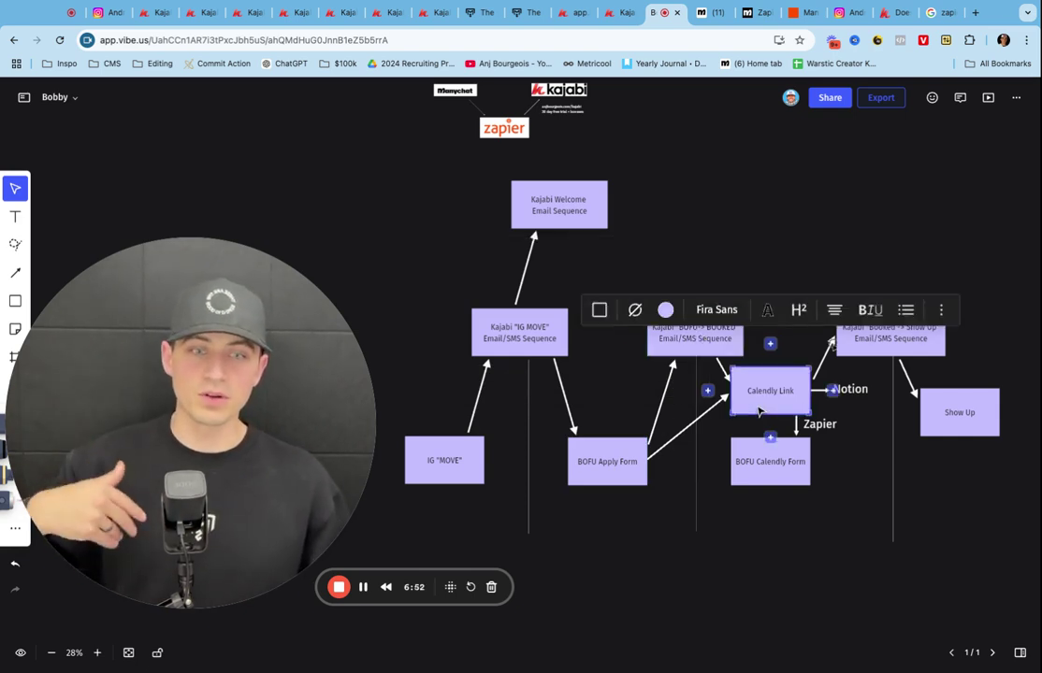
{"action": "left_click", "coordinate": [879, 445]}
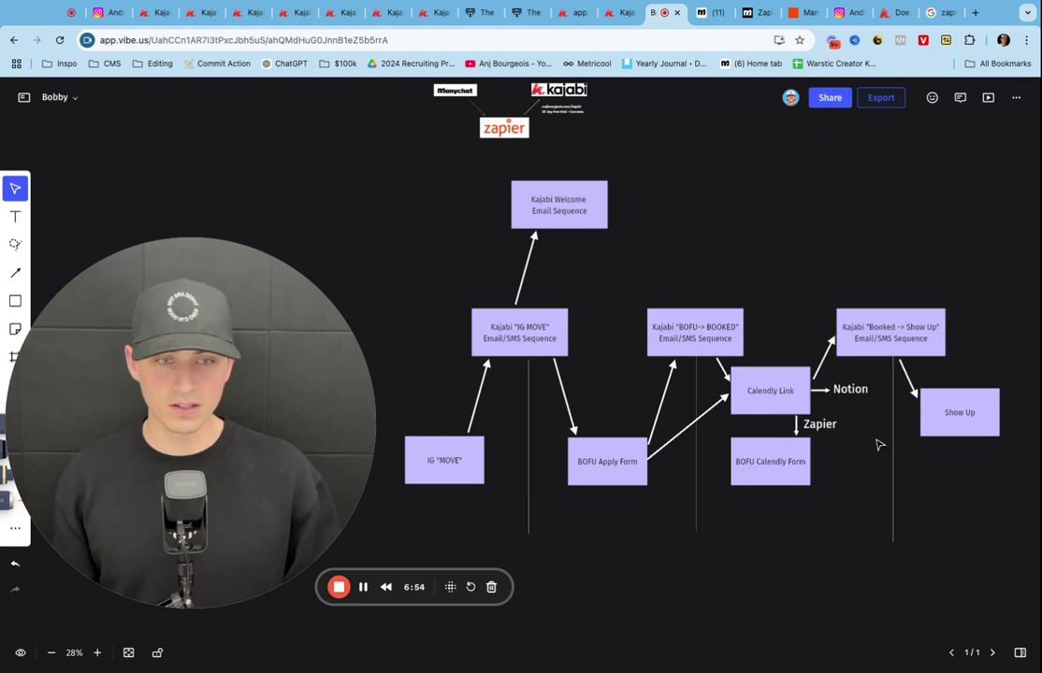
{"action": "left_click", "coordinate": [872, 343]}
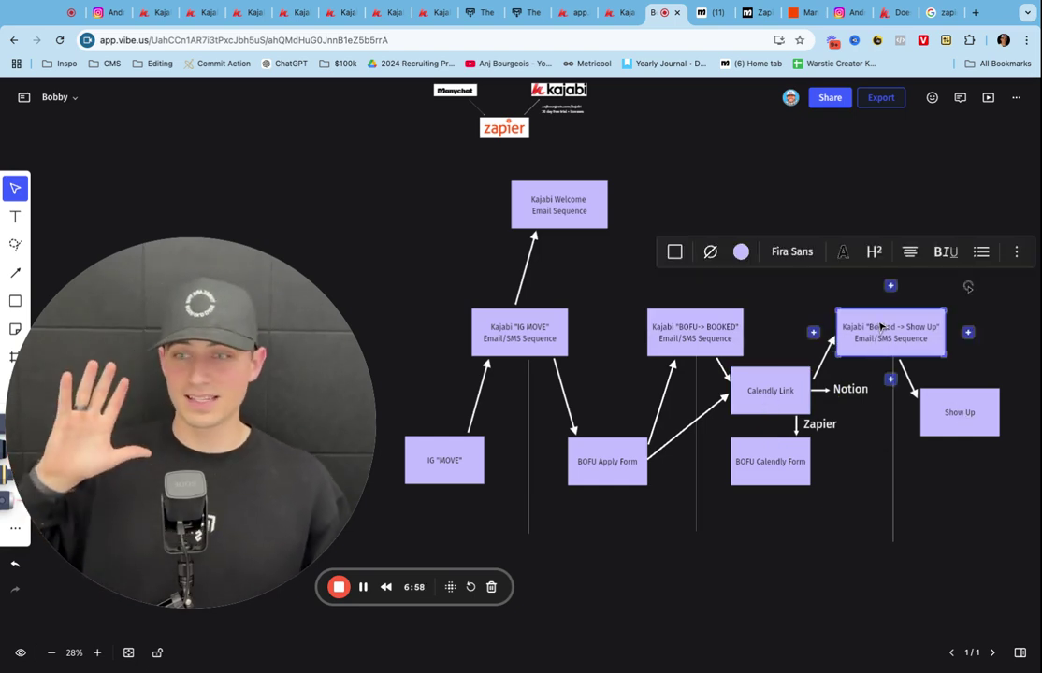
{"action": "left_click", "coordinate": [933, 412]}
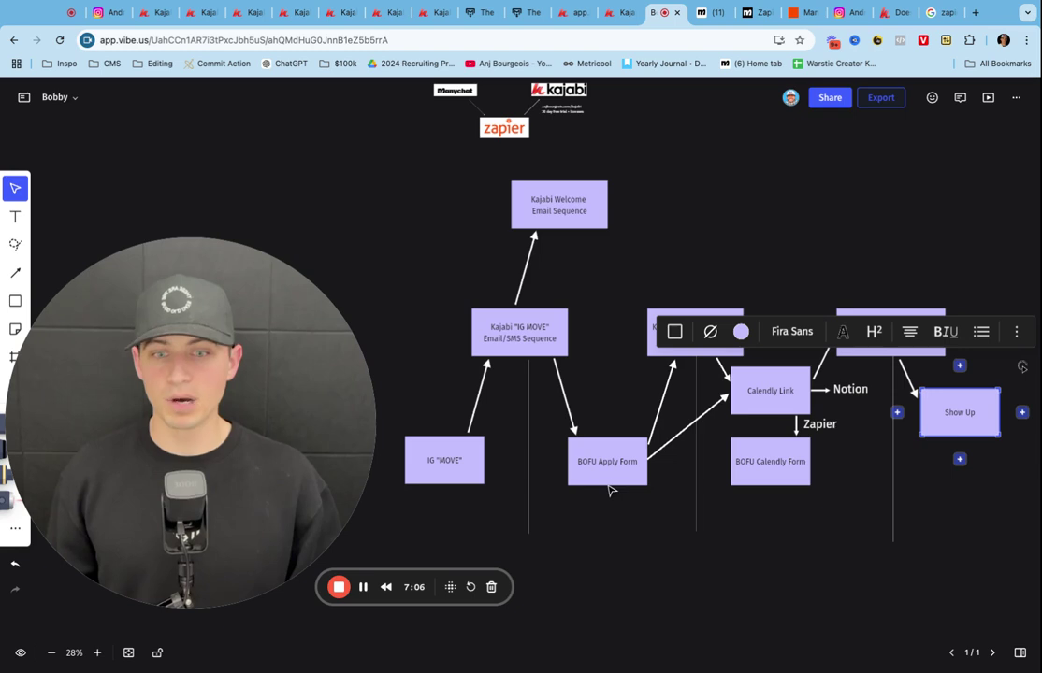
Retrace the funnel from IG "MOVE" through the "IG MOVE" sequence, BOFU Apply Form, Calendly Link and BOFU Calendly Form to the "BOFU-> BOOKED" sequence
{"action": "left_click", "coordinate": [446, 472]}
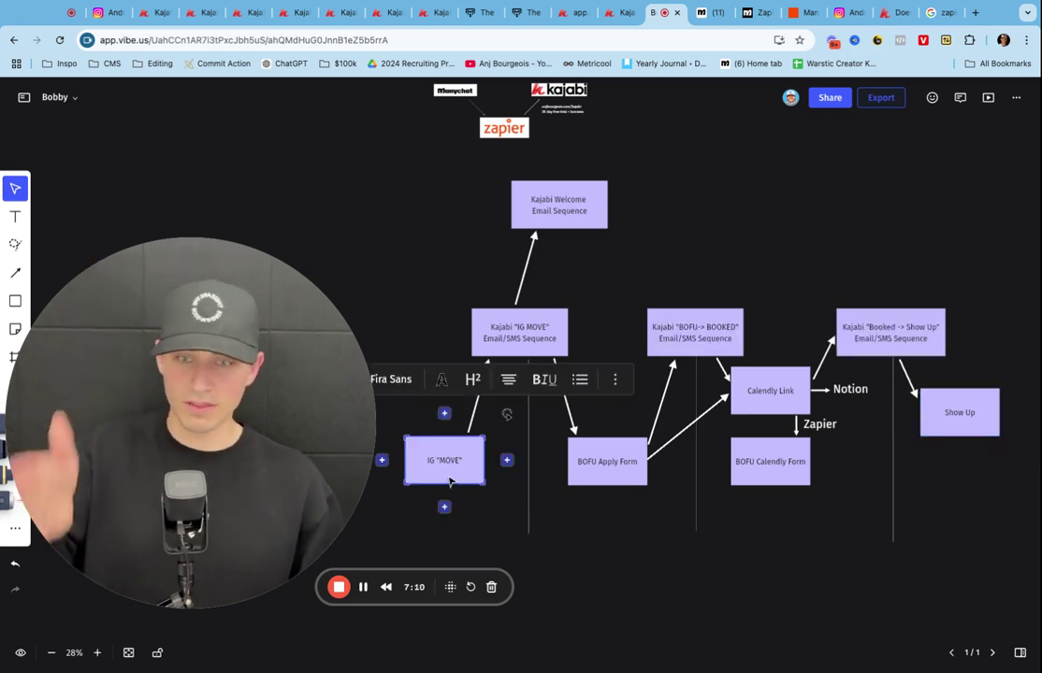
{"action": "left_click", "coordinate": [503, 334]}
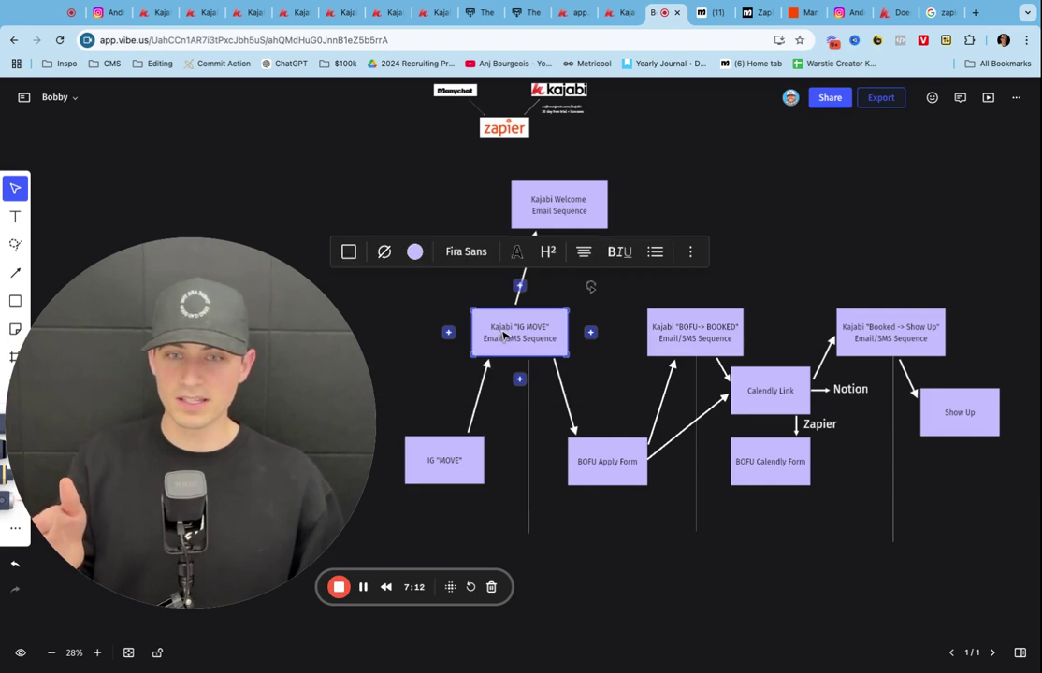
{"action": "left_click", "coordinate": [616, 470]}
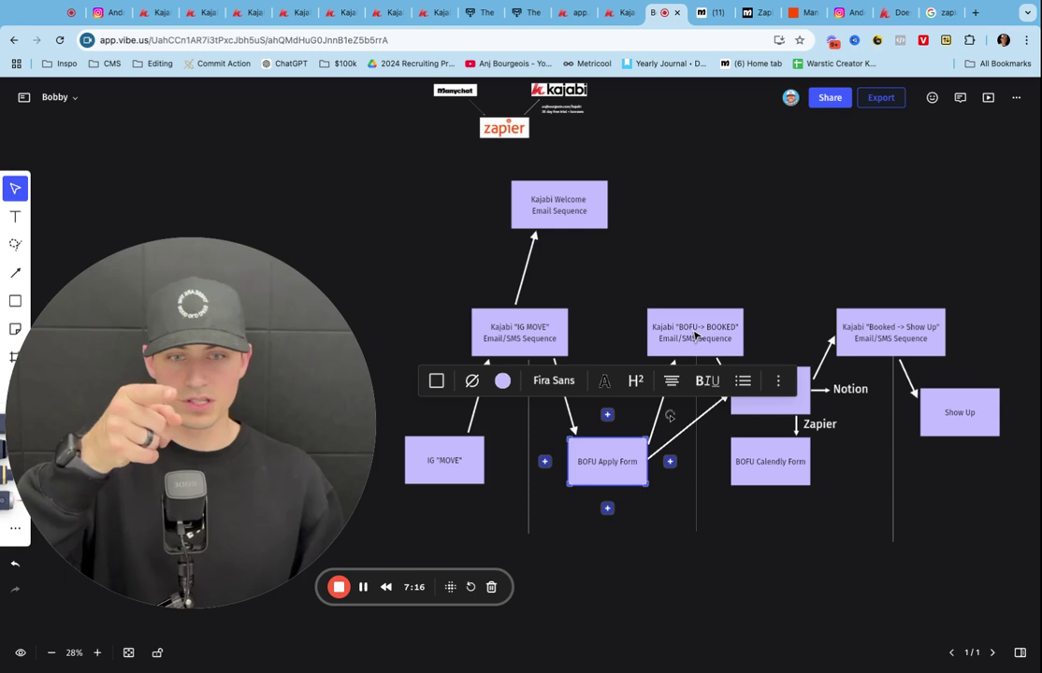
{"action": "double_click", "coordinate": [608, 468]}
{"action": "left_click", "coordinate": [766, 397]}
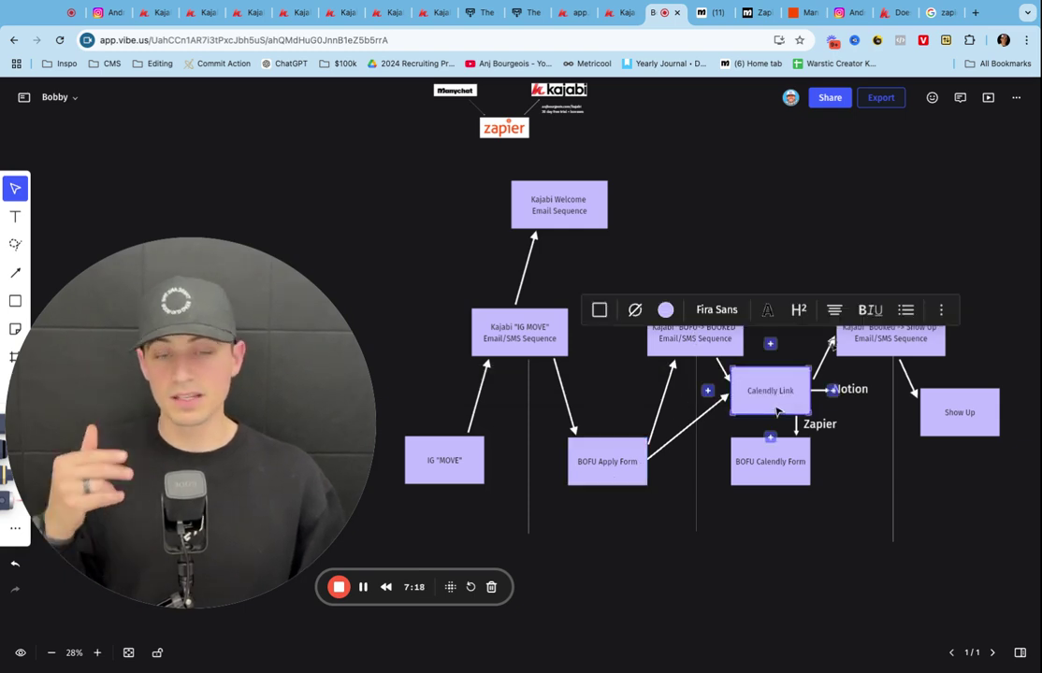
{"action": "left_click", "coordinate": [779, 472]}
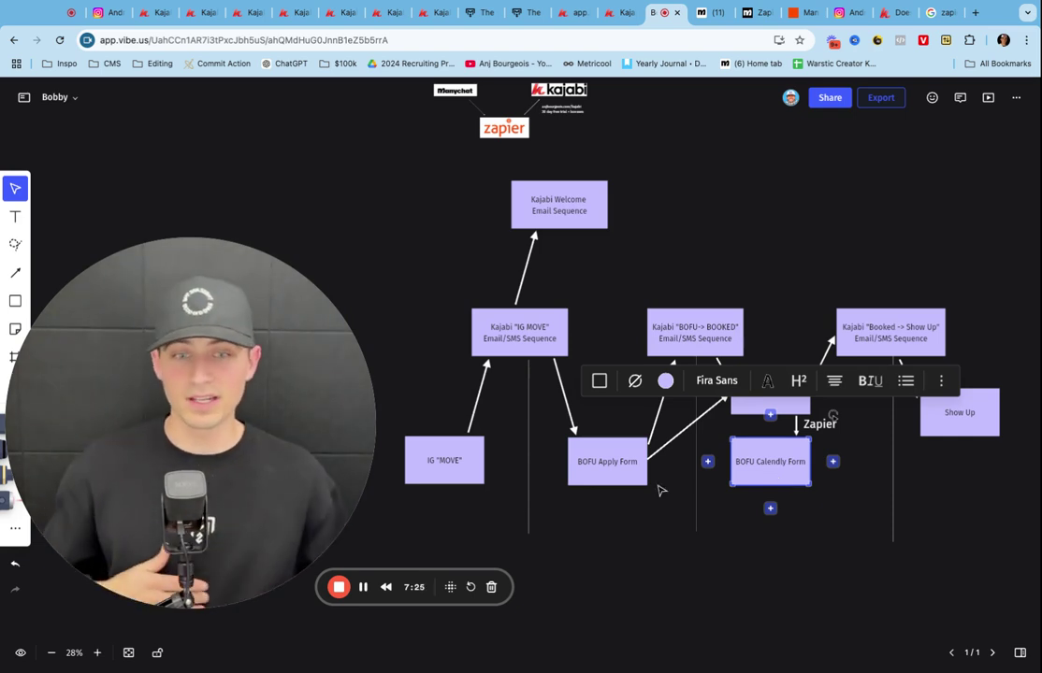
{"action": "left_click", "coordinate": [692, 332]}
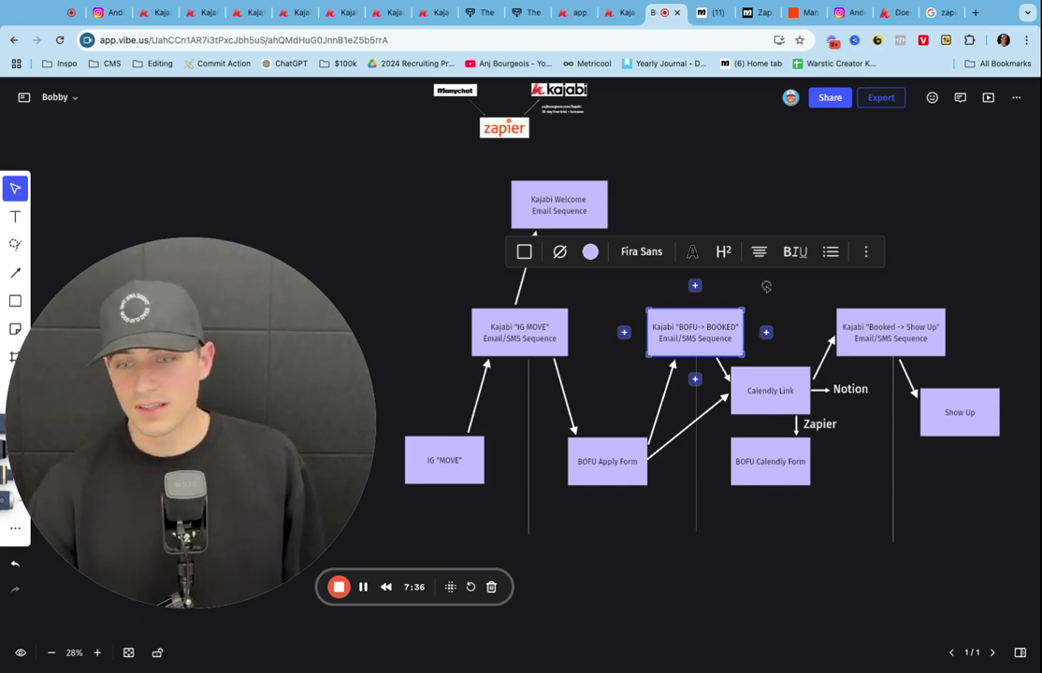
Deselect the "BOFU-> BOOKED" box and examine the Manychat, Zapier and Kajabi diagram above the funnel map up close
{"action": "scroll", "coordinate": [722, 243], "scroll_direction": "down", "scroll_amount": 3}
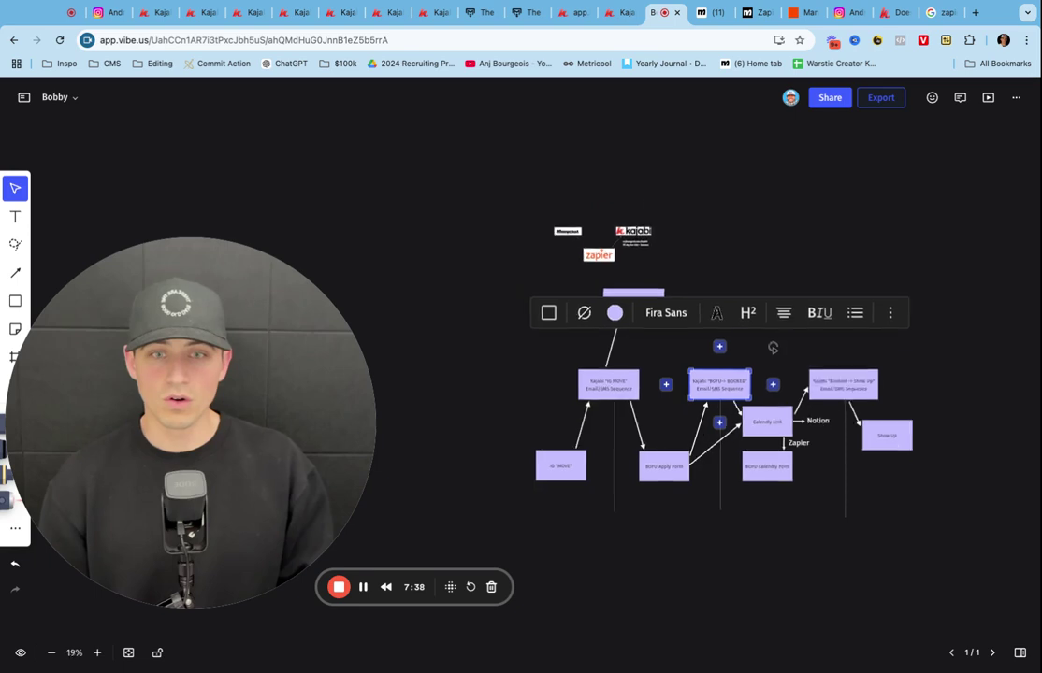
{"action": "left_click", "coordinate": [722, 243]}
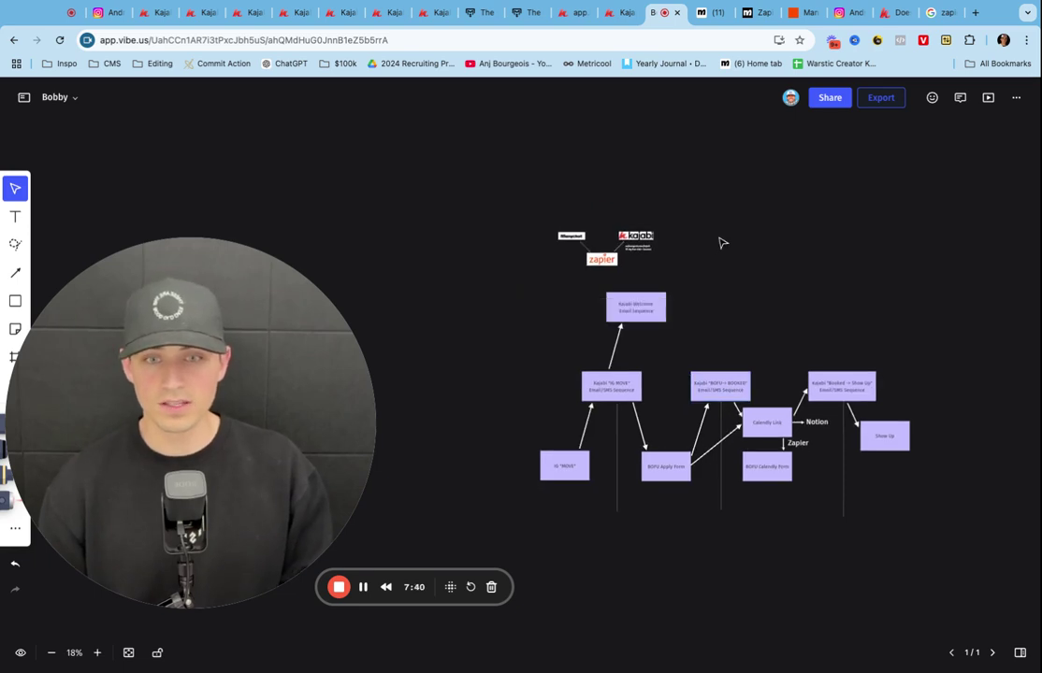
{"action": "scroll", "coordinate": [722, 243], "scroll_direction": "up", "scroll_amount": 5}
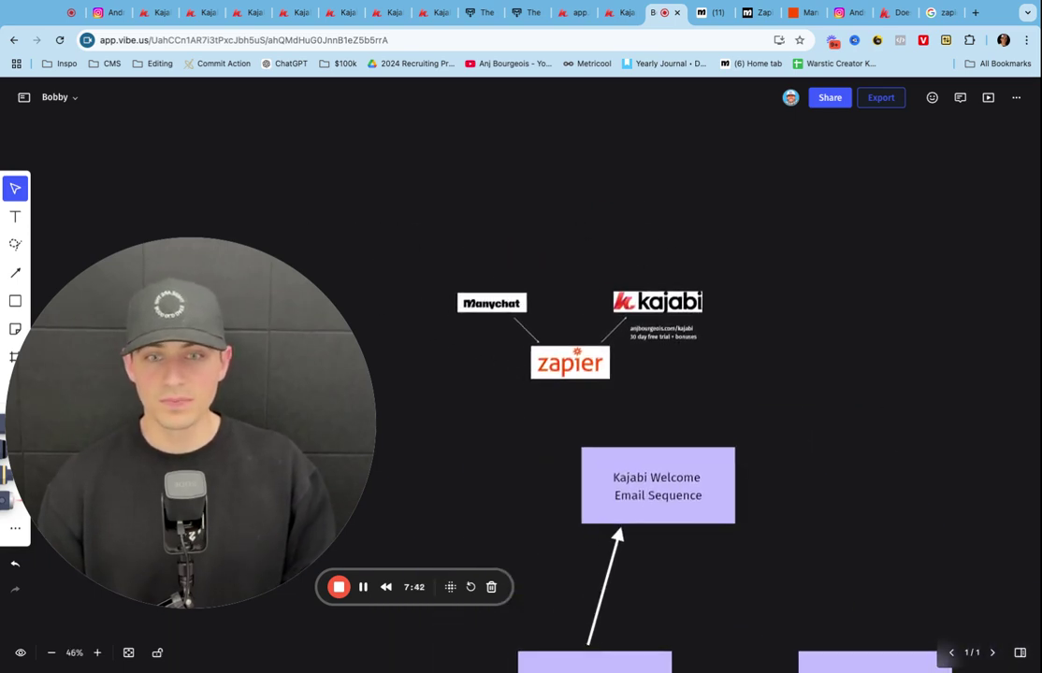
{"action": "scroll", "coordinate": [506, 249], "scroll_direction": "up", "scroll_amount": 4}
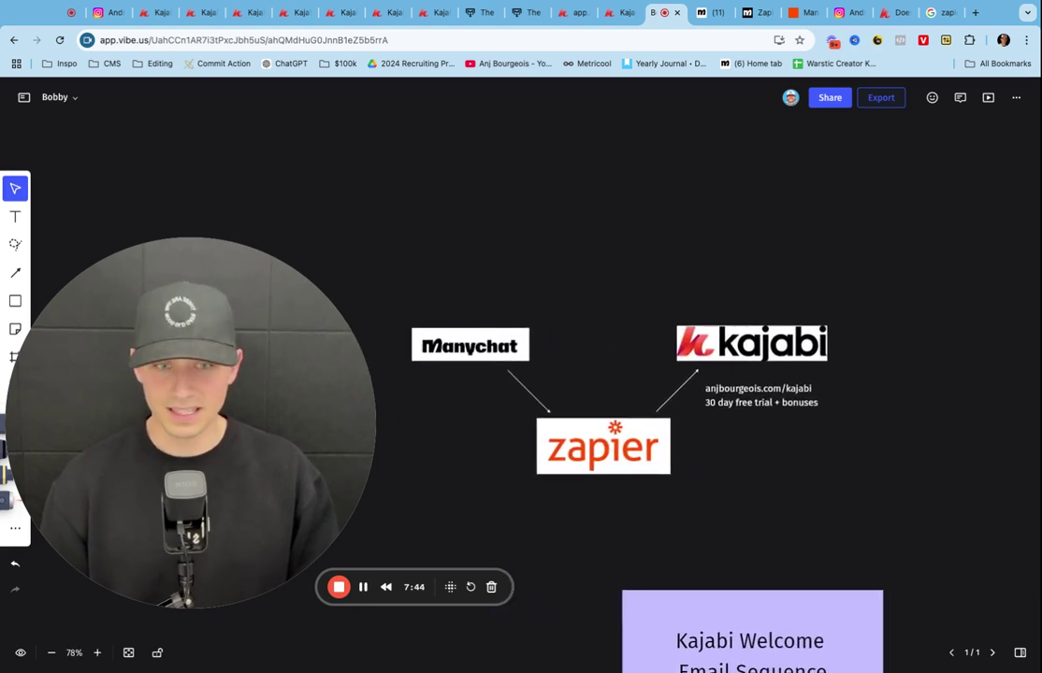
{"action": "scroll", "coordinate": [527, 414], "scroll_direction": "up", "scroll_amount": 3}
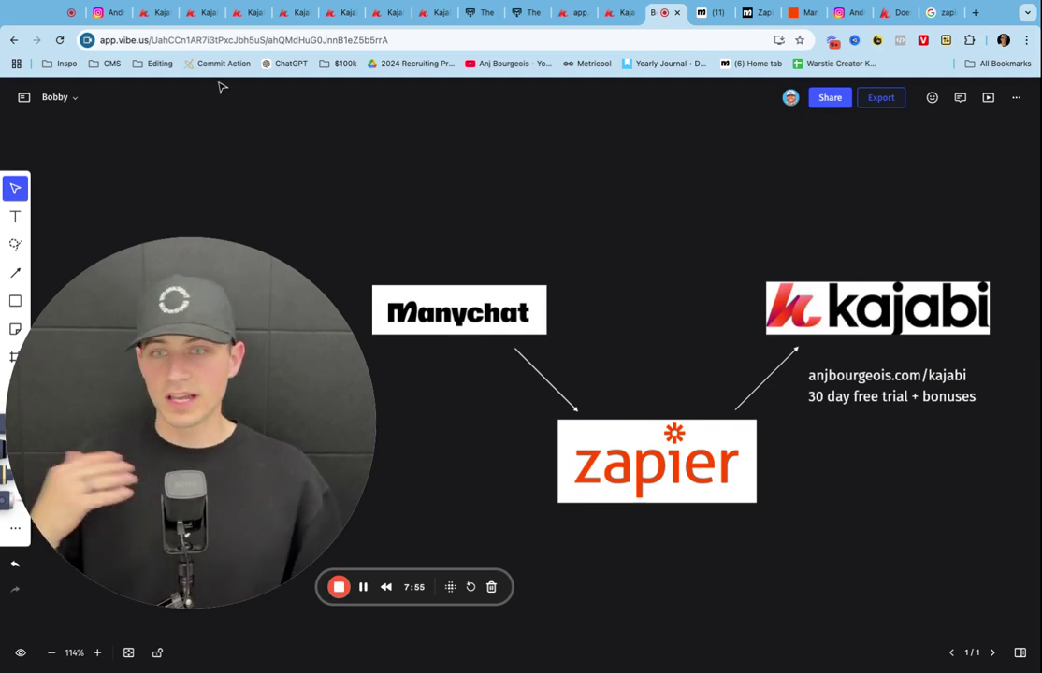
Switch to Instagram to view the posts on the catchingmadesimple profile and return to the Vibe whiteboard
{"action": "left_click", "coordinate": [107, 13]}
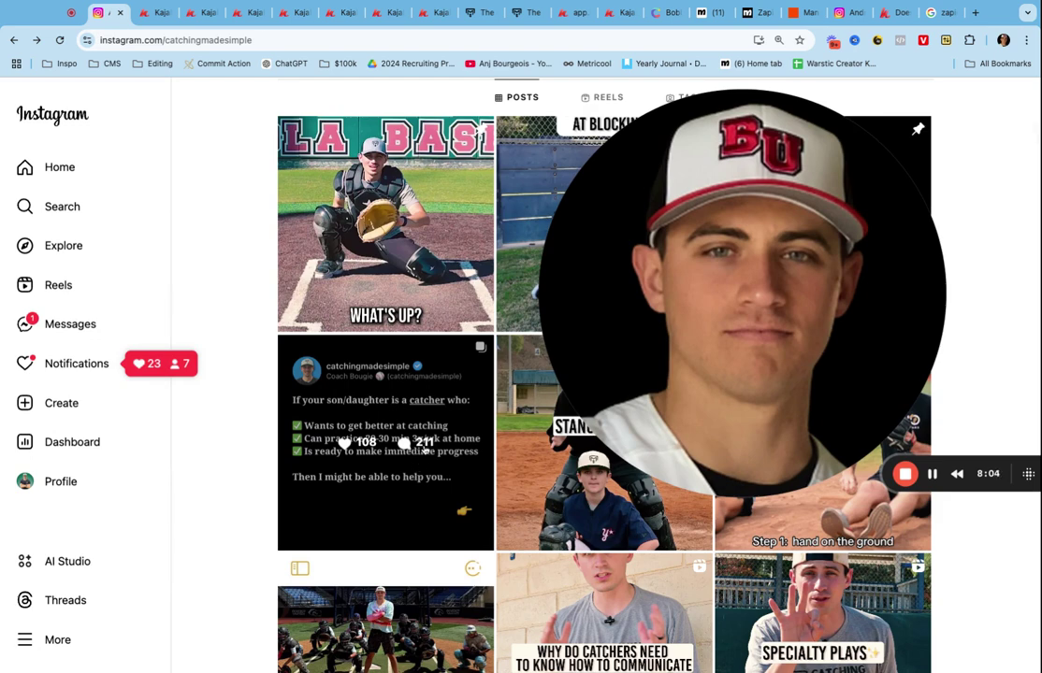
{"action": "left_click", "coordinate": [660, 12]}
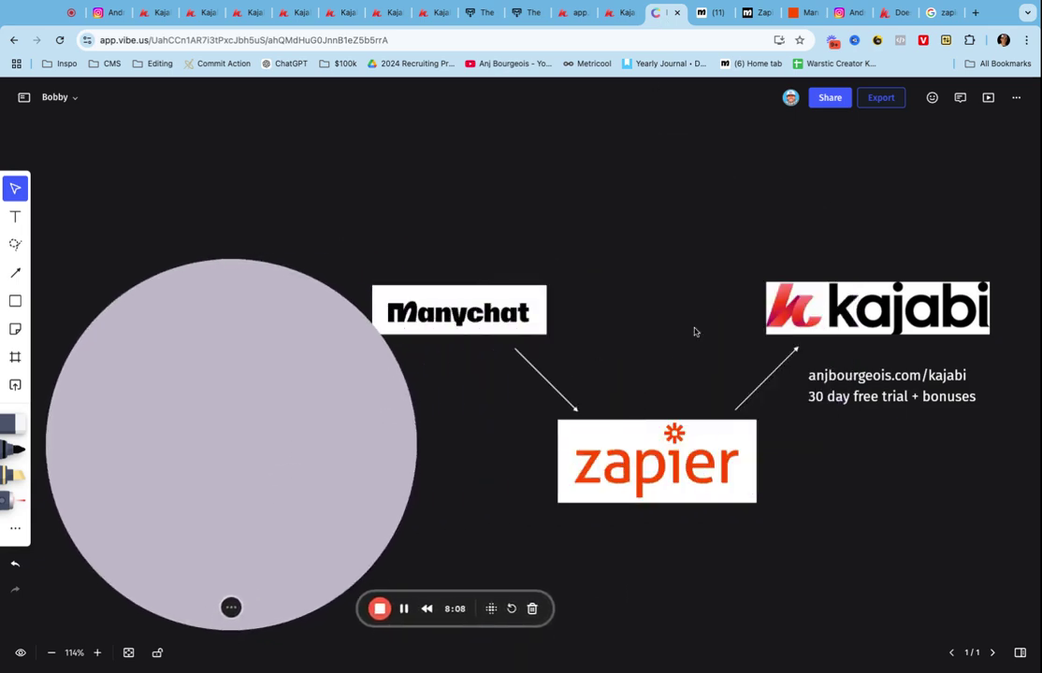